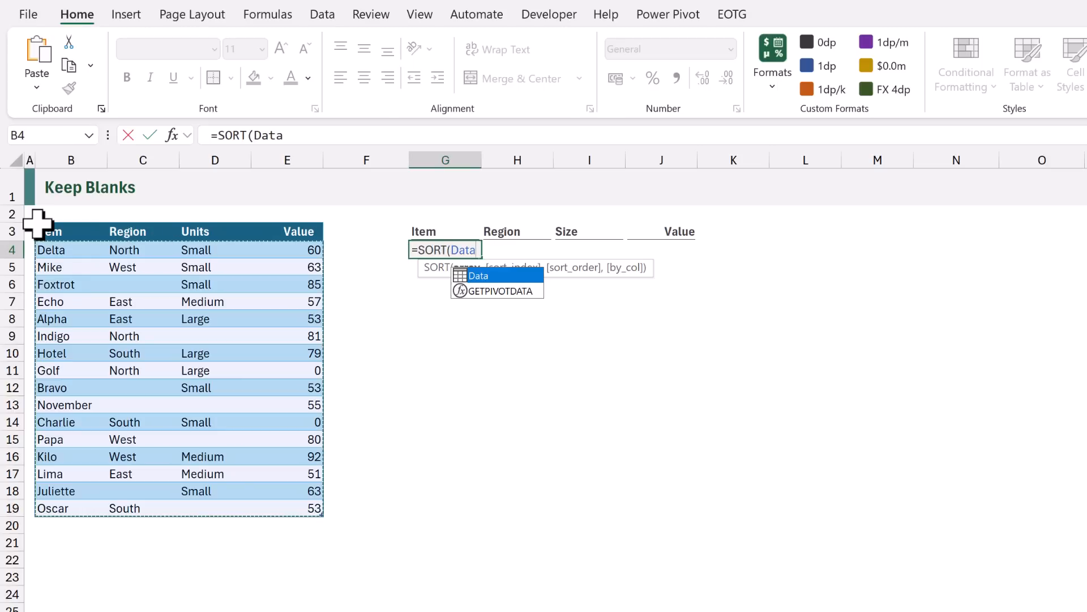
- Complete and enter the =SORT(Data) formula in G4 to produce a sorted copy of the table
text())
key(ctrl+Return)
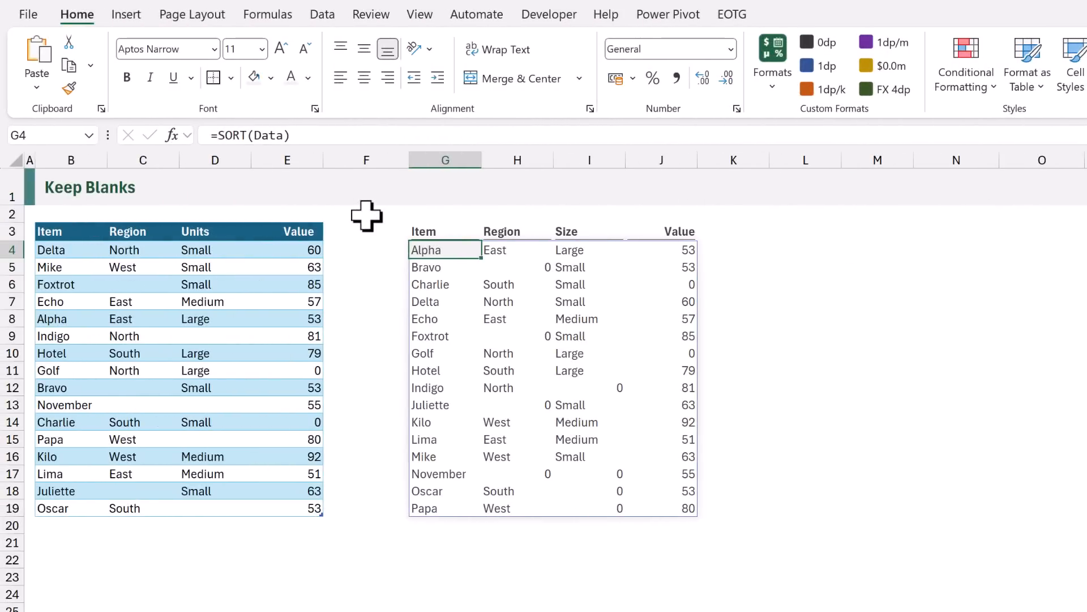
- Edit G4's formula into =IF(SORT(Data)=0,"",SORT(Data)) so zeros show as blanks
double_click(418, 246)
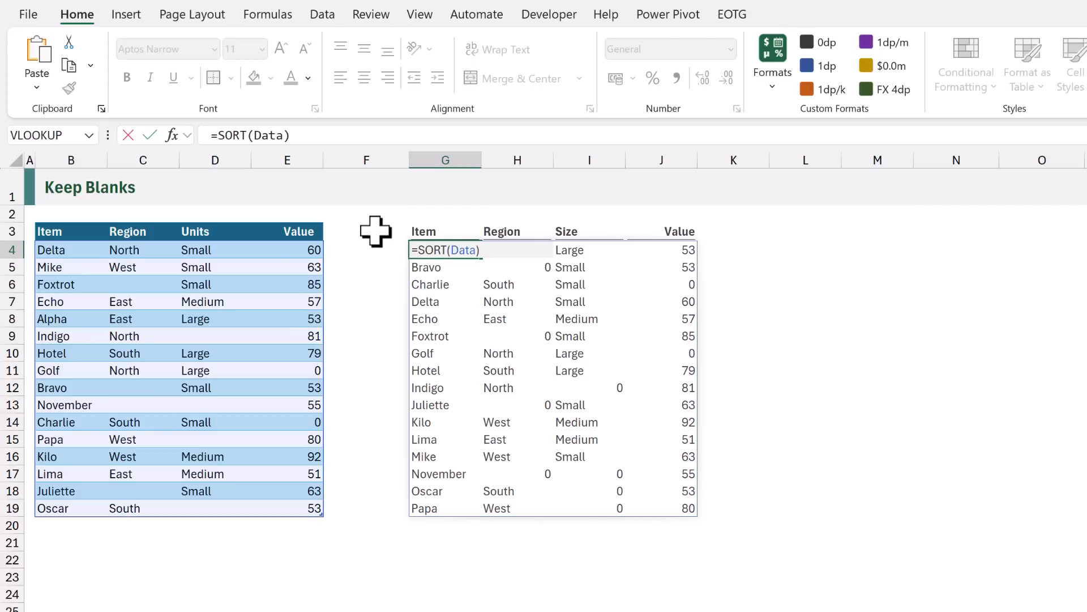
text(IF()
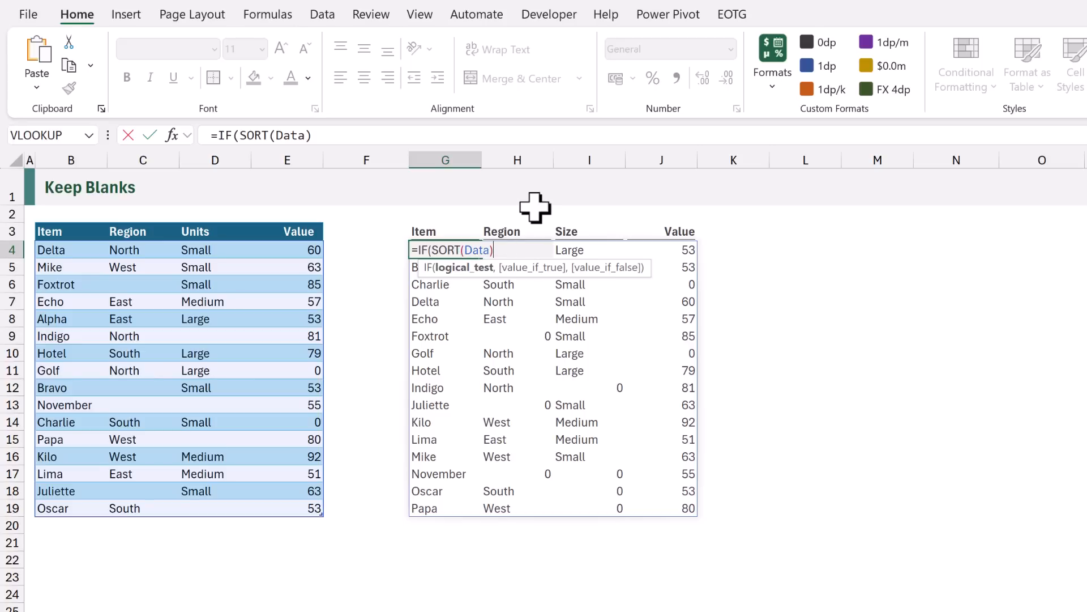
text(=0,)
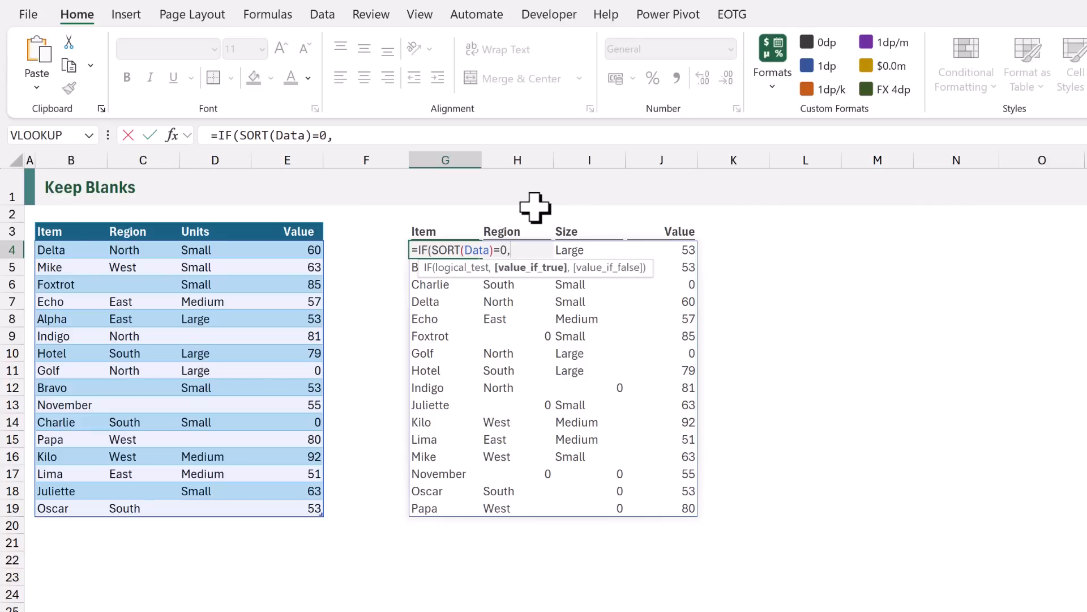
text("",)
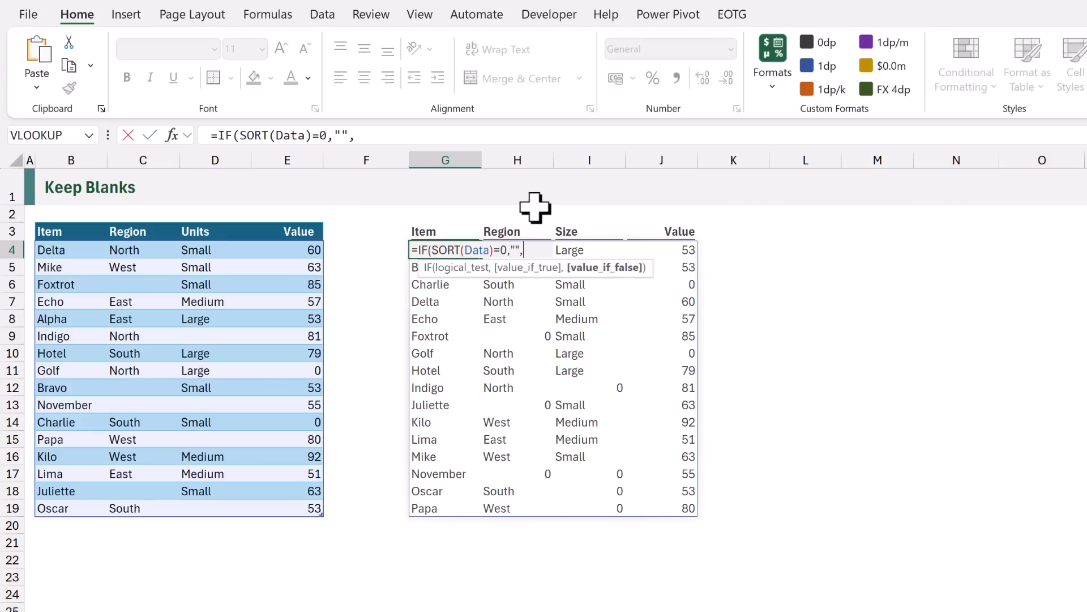
text(SORT(Data)
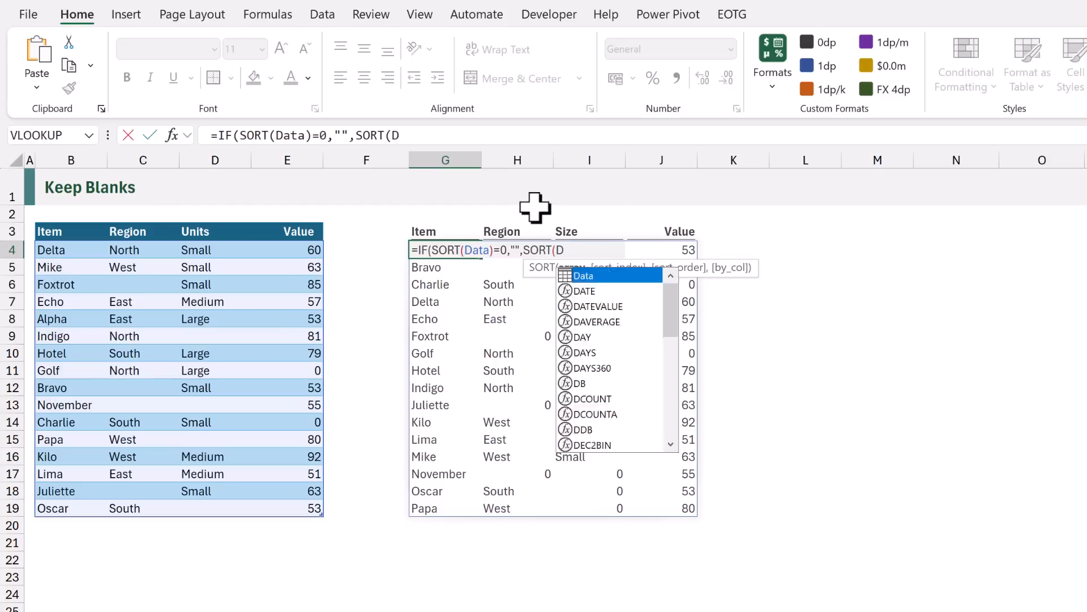
text()))
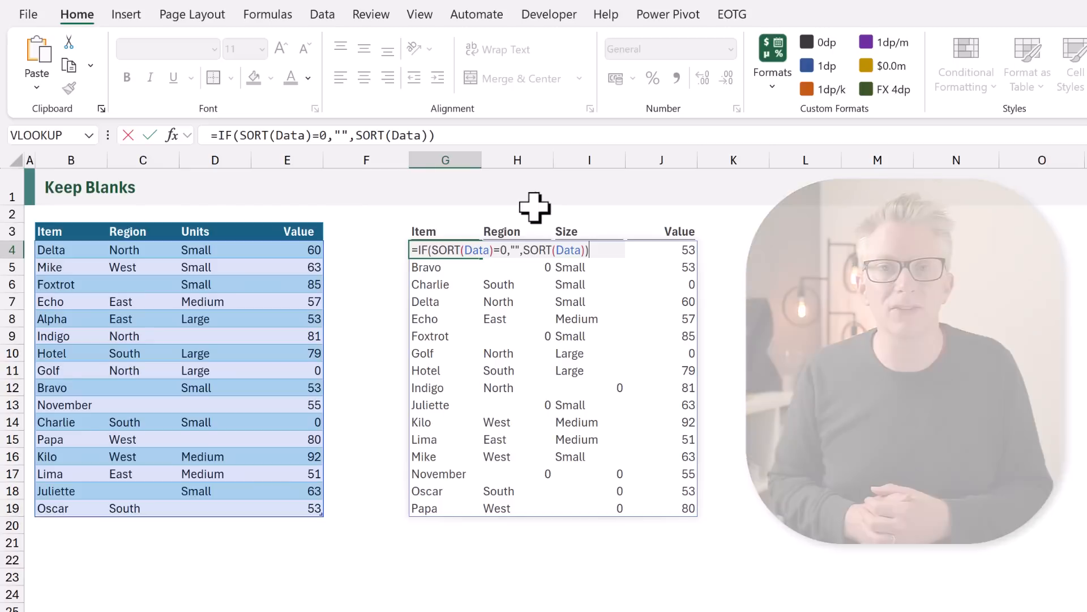
- Wrap the formula in LET on separate lines, defining array as SORT(Data) and naming the IF calculation result
click(418, 249)
text(LET()
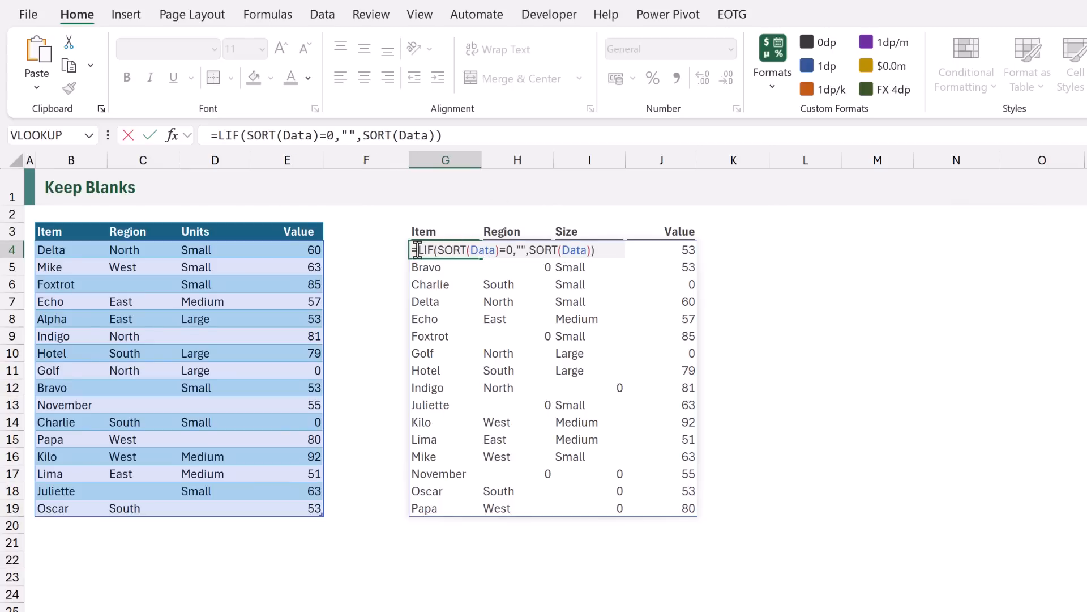
key(alt+Return)
key(alt+Return)
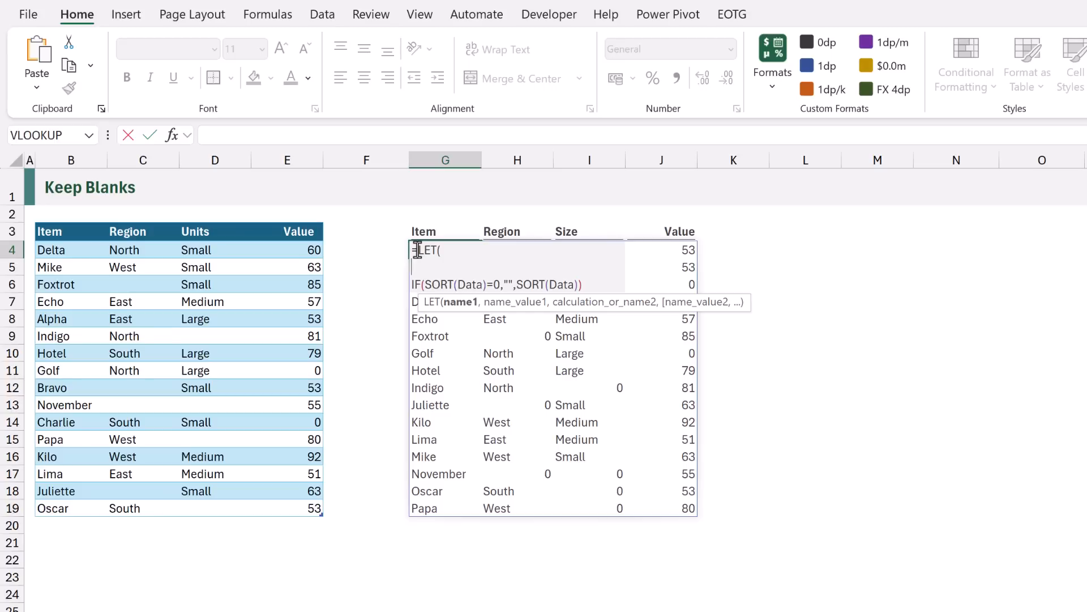
text(array,)
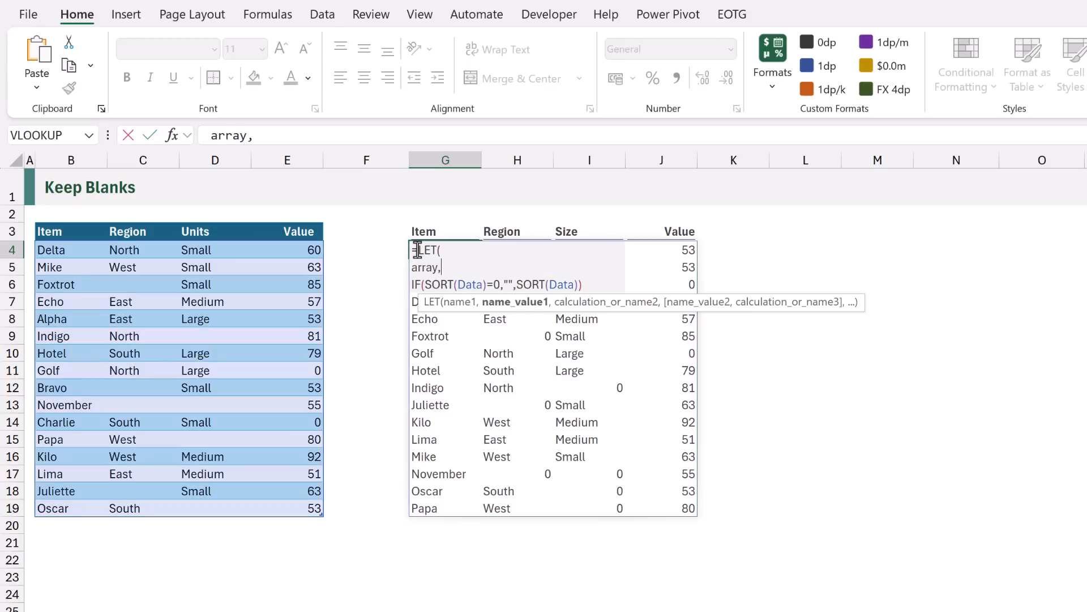
text(SORT)
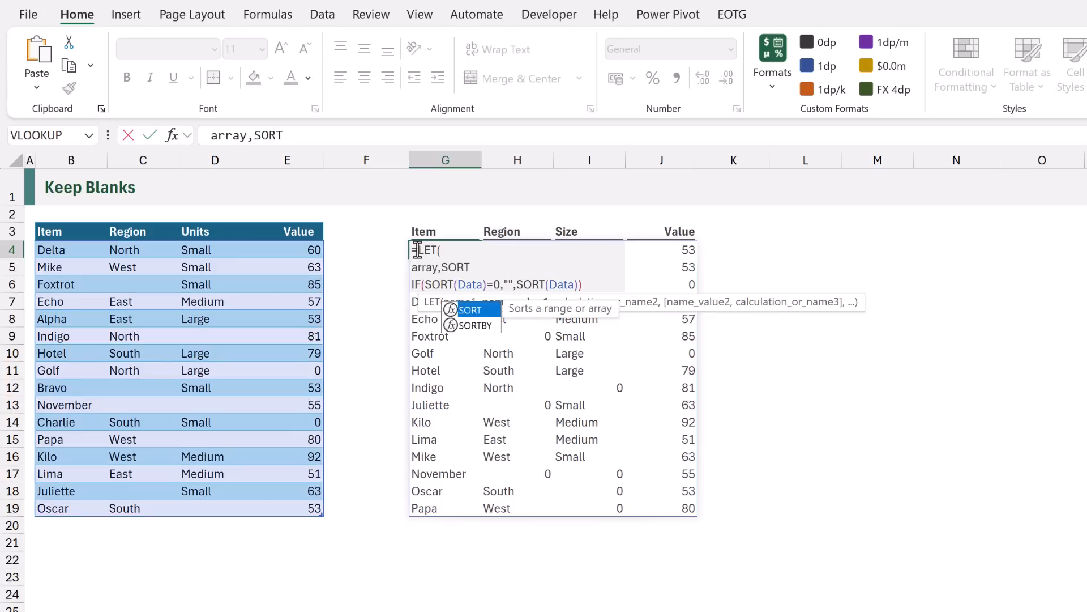
text((Data),)
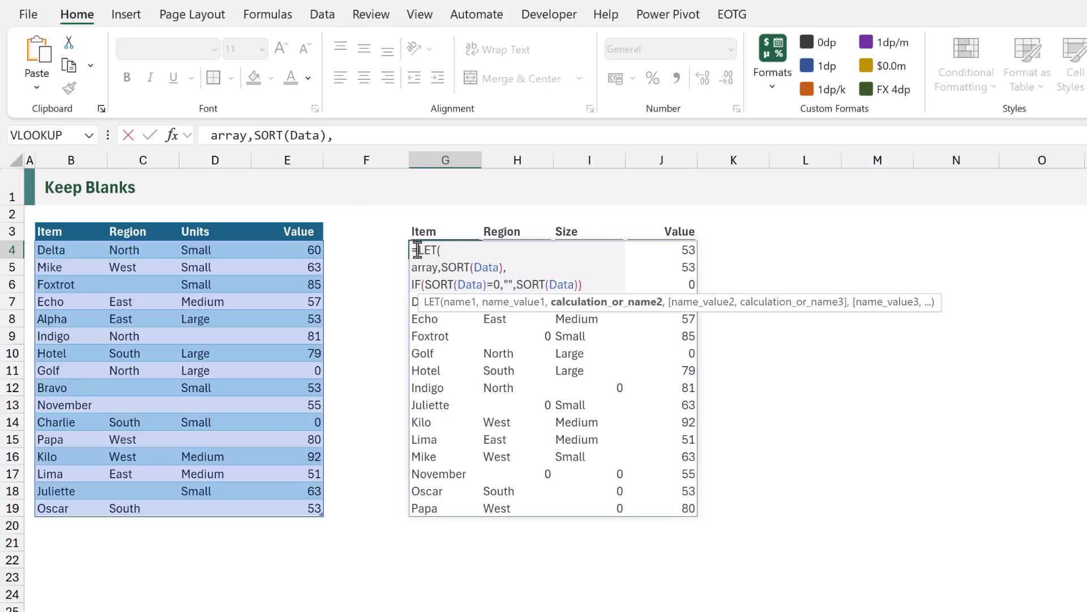
key(Right)
text(result,)
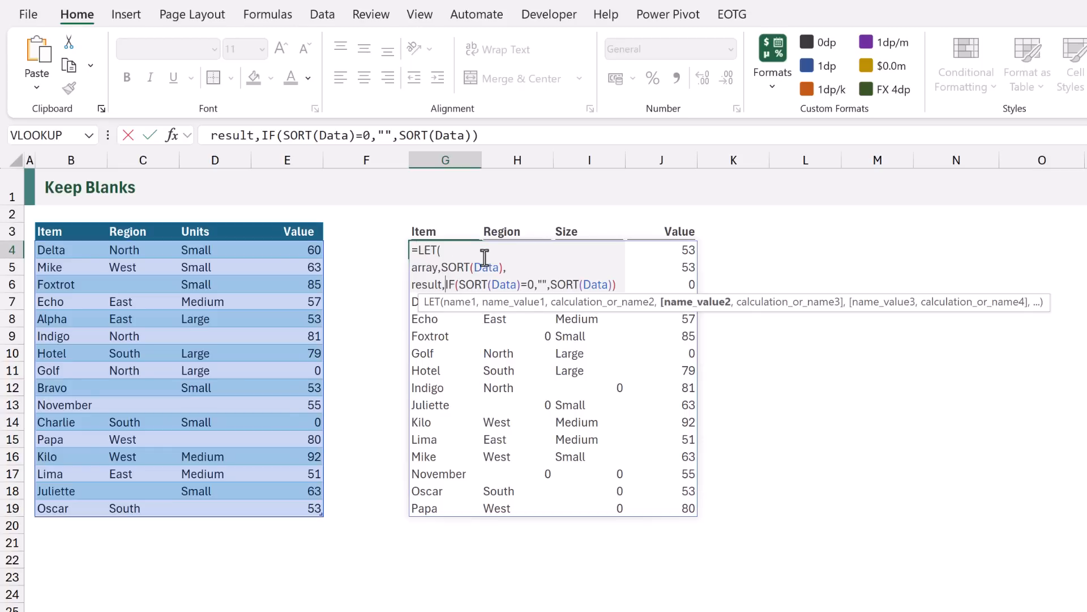
- Replace both SORT(Data) references inside the IF with the array variable
click(519, 285)
shift+click(460, 285)
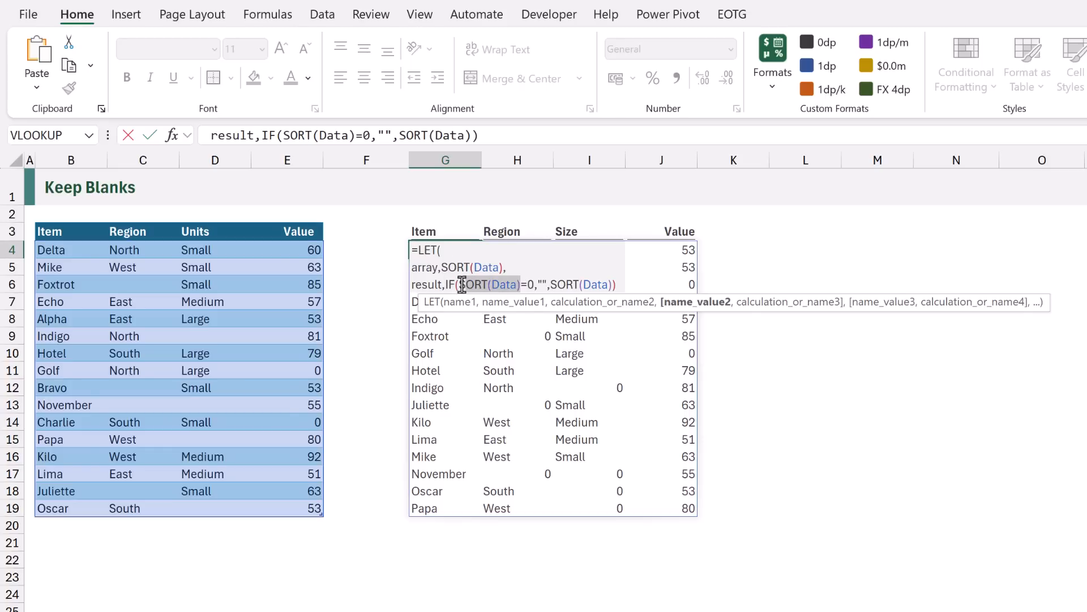
text(array)
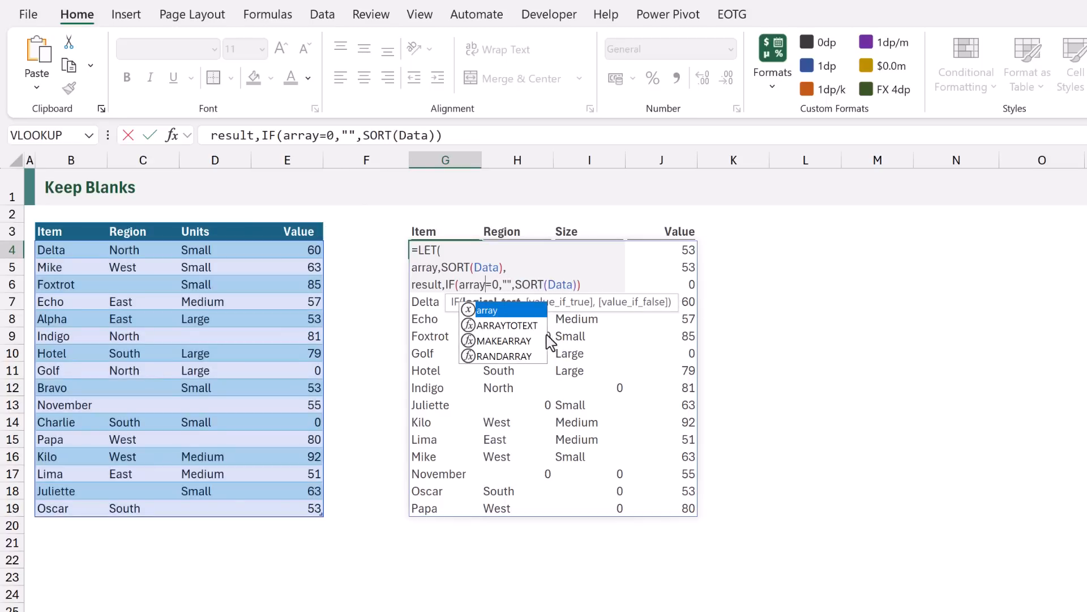
drag(576, 285, 516, 285)
text(array)
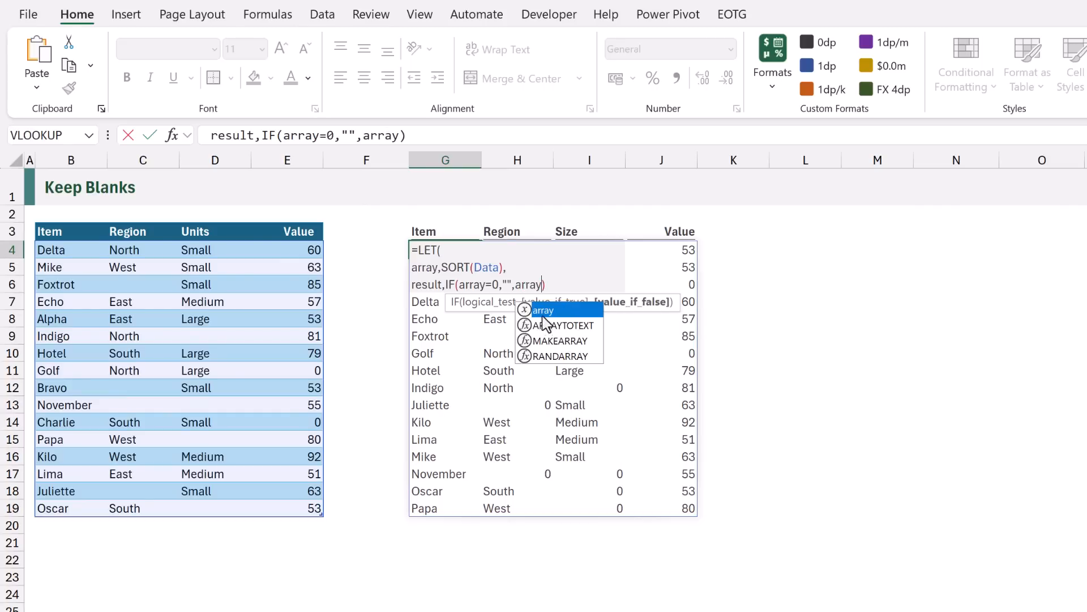
click(554, 283)
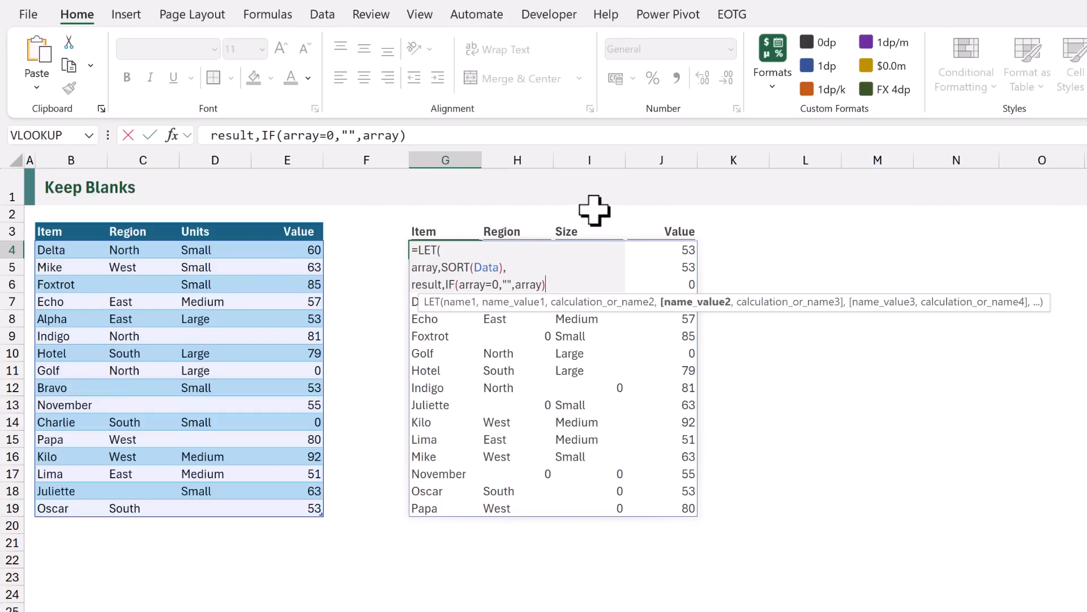
- Add result as the LET's final calculation on a new line and enter the formula
text(,)
key(alt+Return)
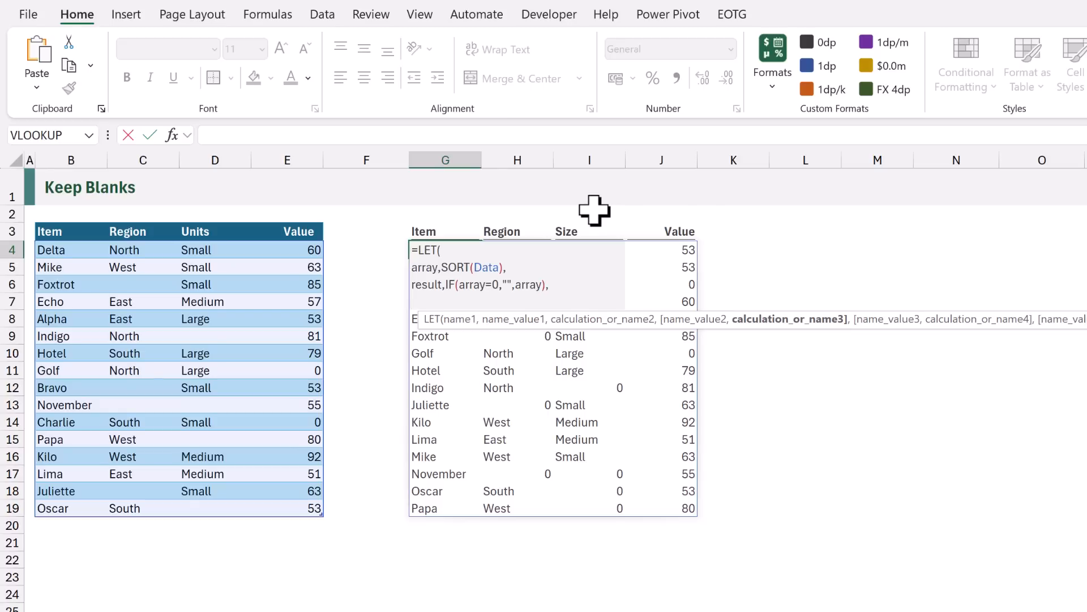
text(result))
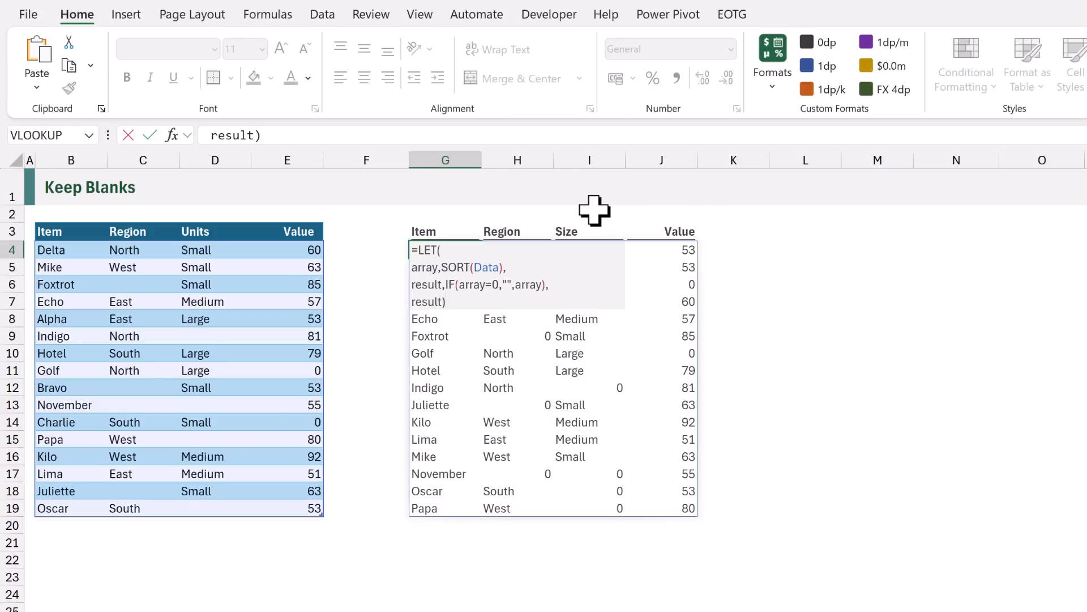
key(ctrl+Return)
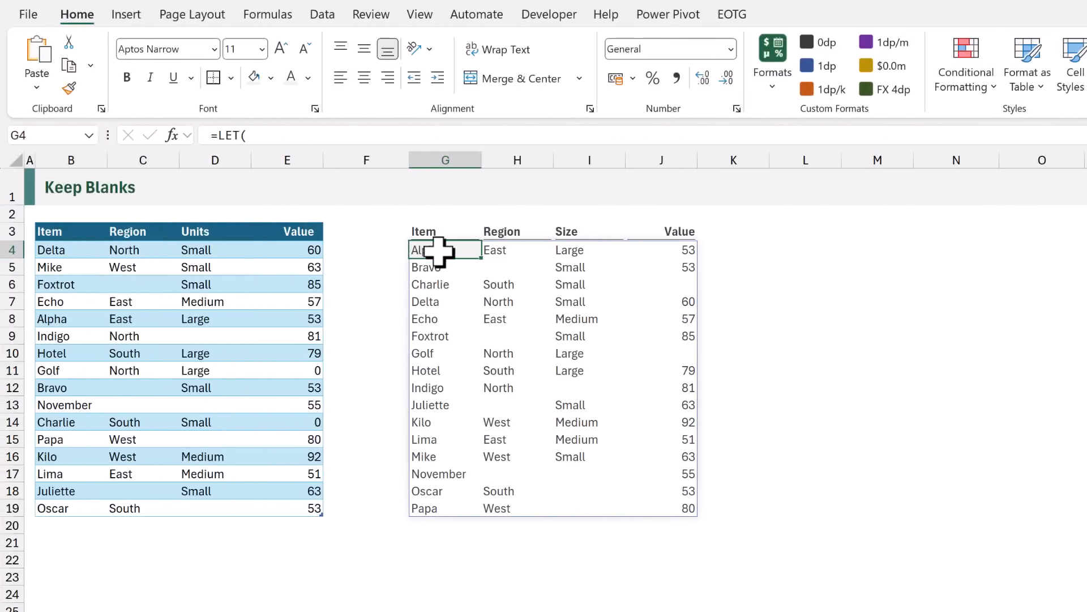
- Change the IF test to ISBLANK(array), enter the formula, and reopen it for review
double_click(439, 250)
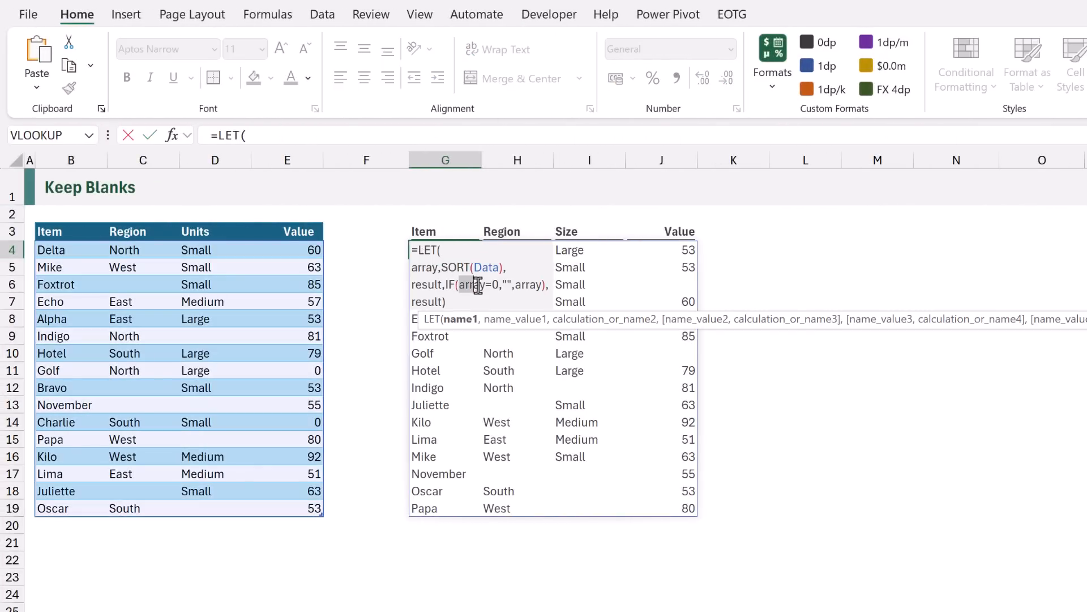
text(ISBLAN)
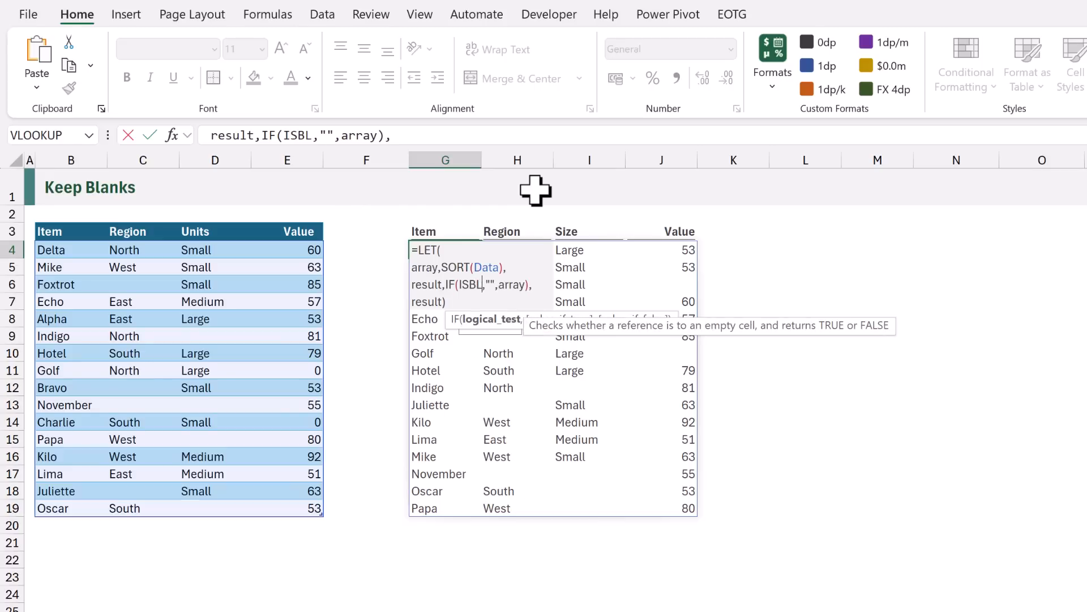
key(Tab)
text(arra)
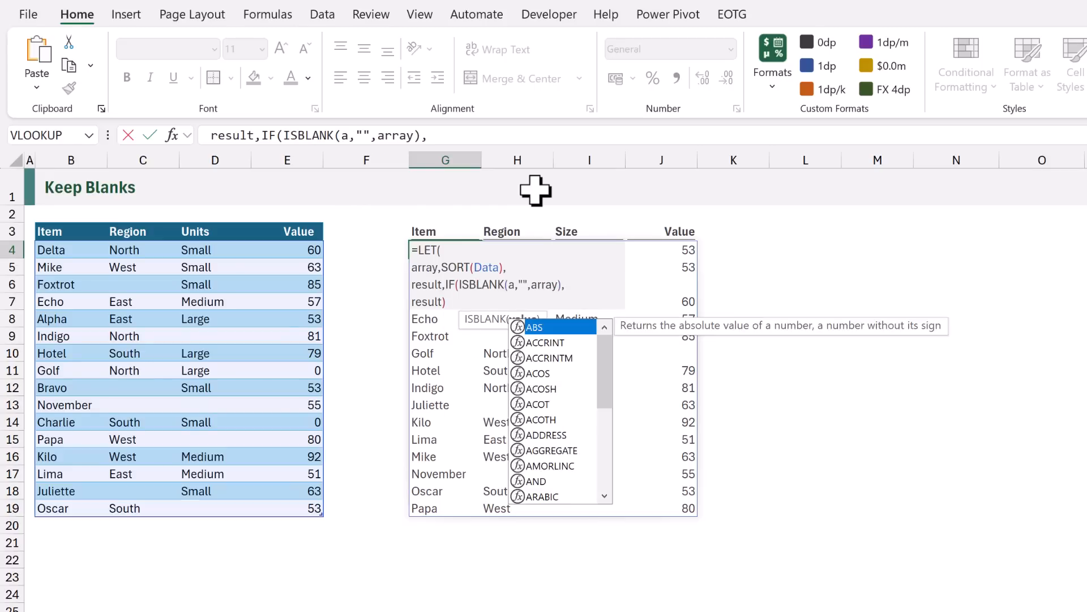
key(Tab)
text())
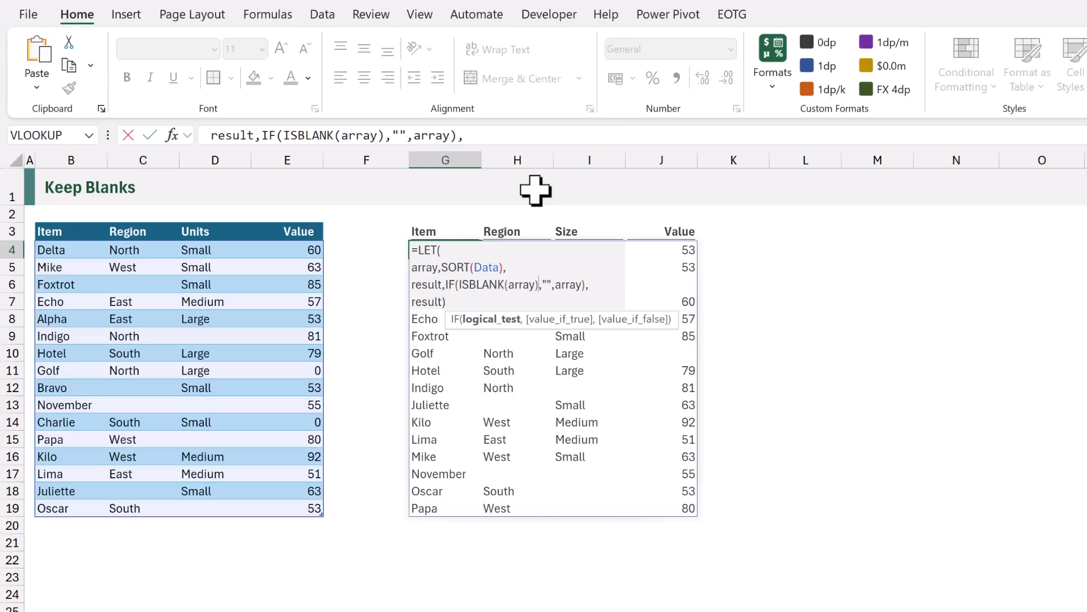
key(ctrl+Return)
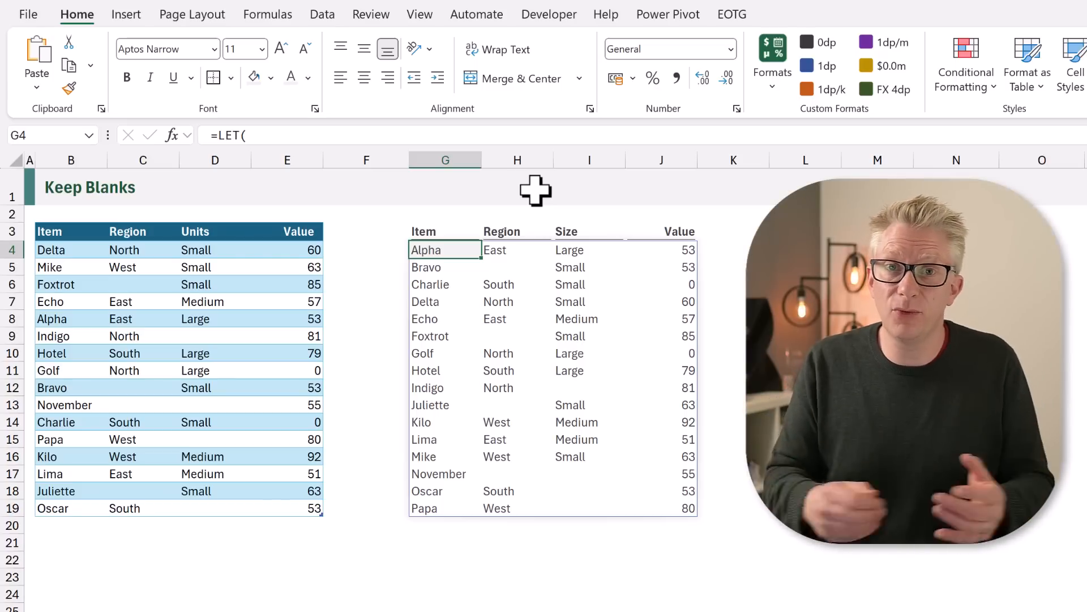
key(F2)
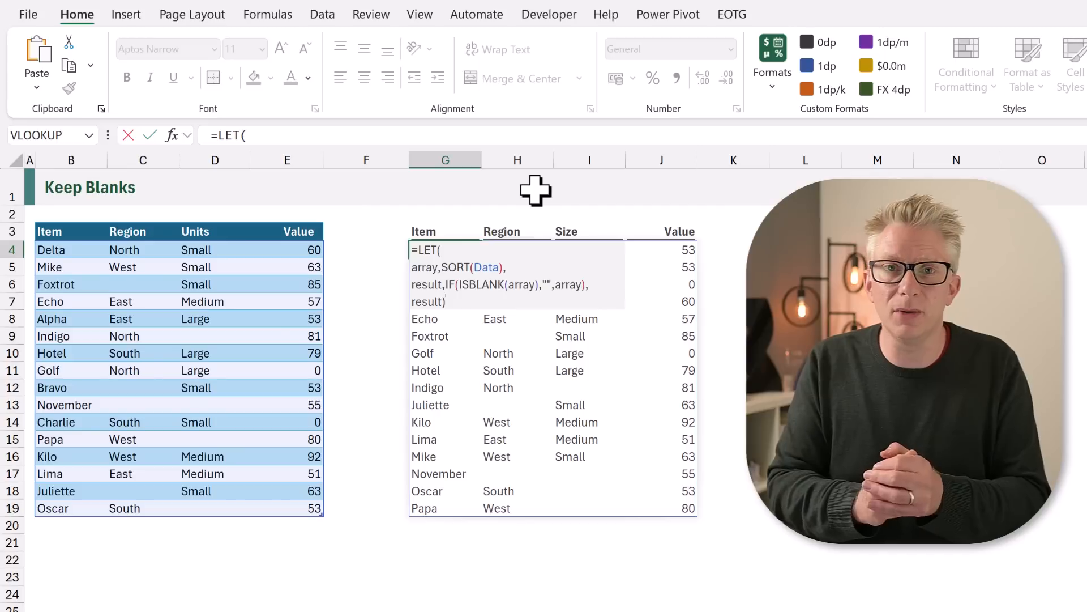
key(ctrl+Return)
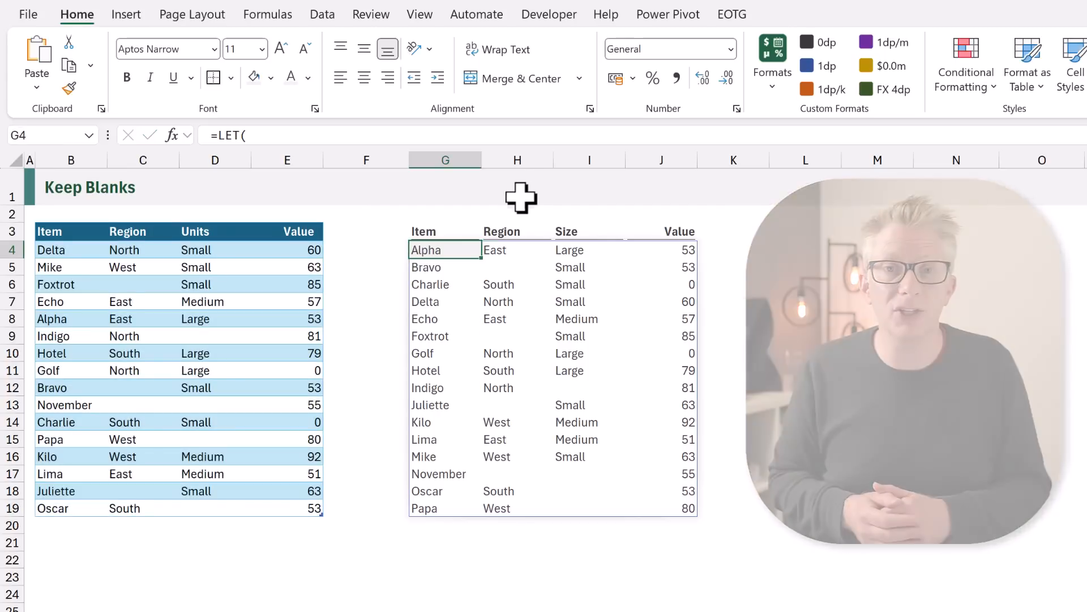
- Wrap the formula in LAMBDA with array as its parameter, placing the LET on its own line
double_click(428, 249)
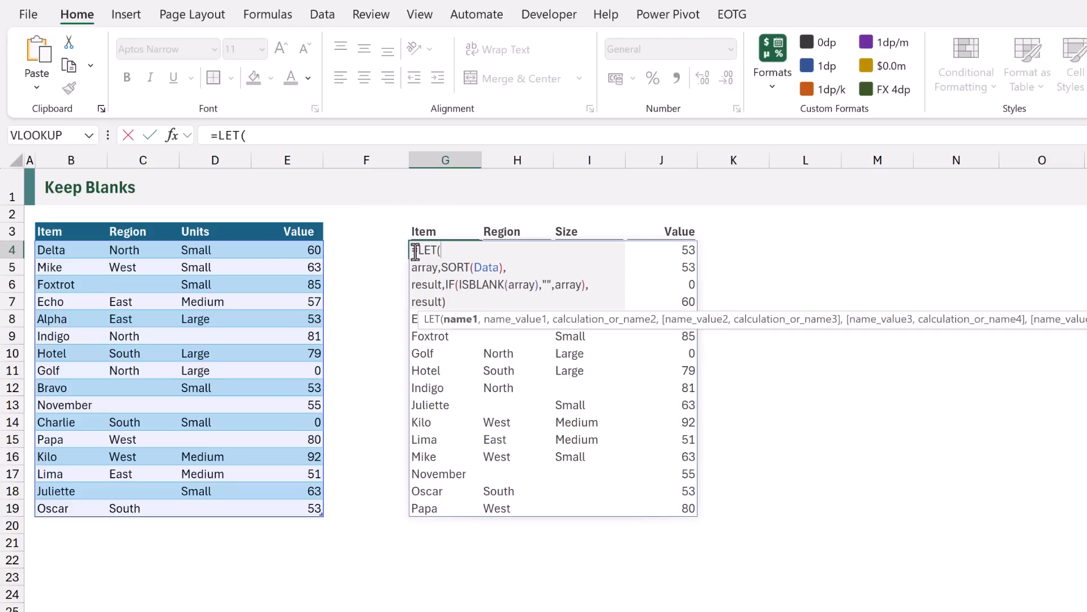
text(LAMBDA()
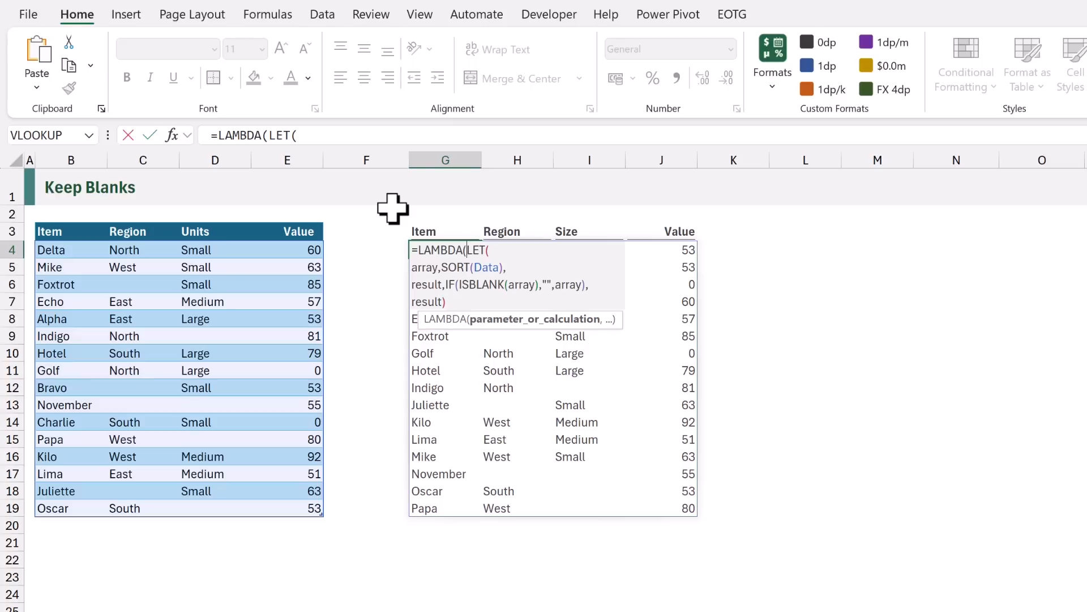
text(array,)
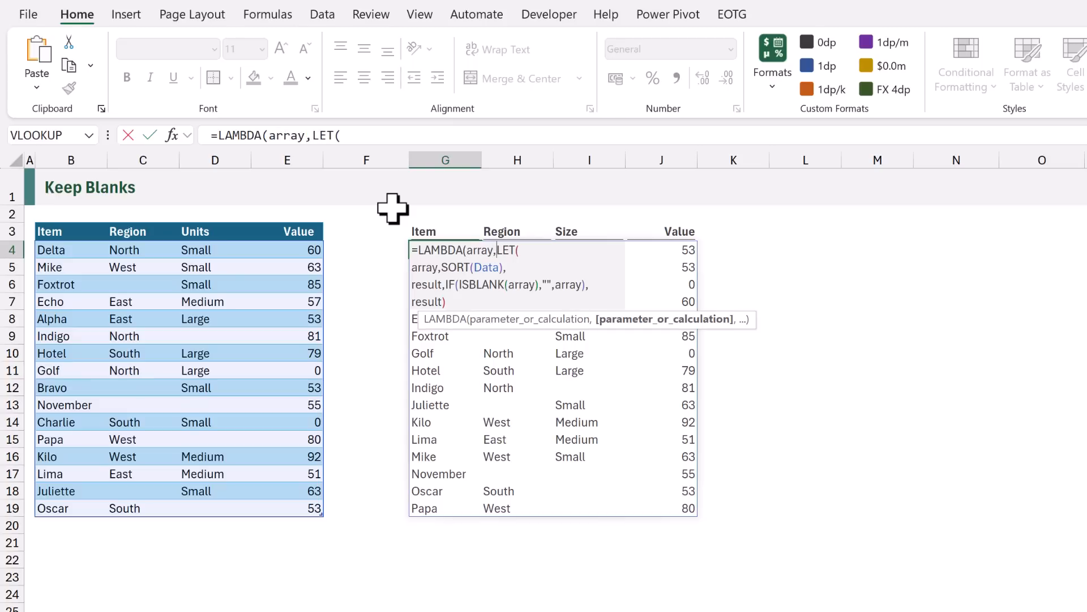
key(alt+Return)
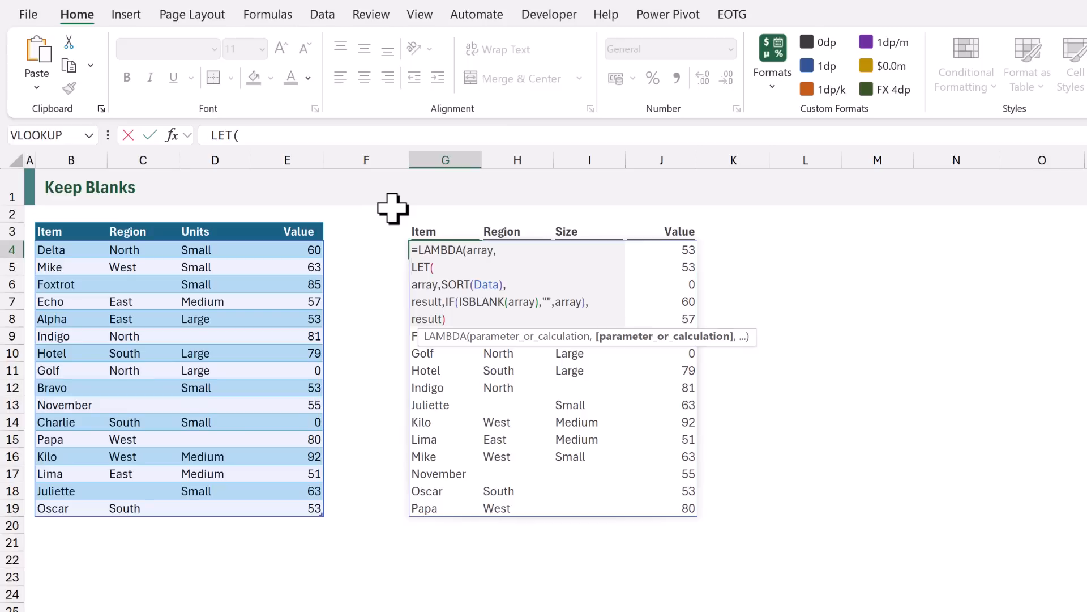
- Delete the LET wrapper so the LAMBDA contains only IF(ISBLANK(array),"",array)
drag(445, 301, 412, 267)
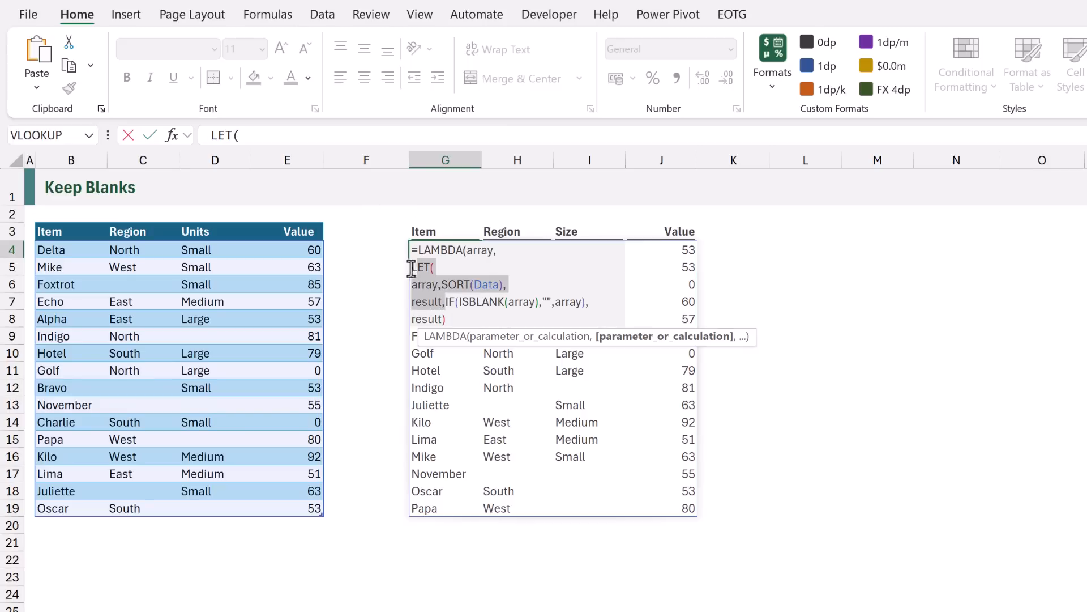
key(Delete)
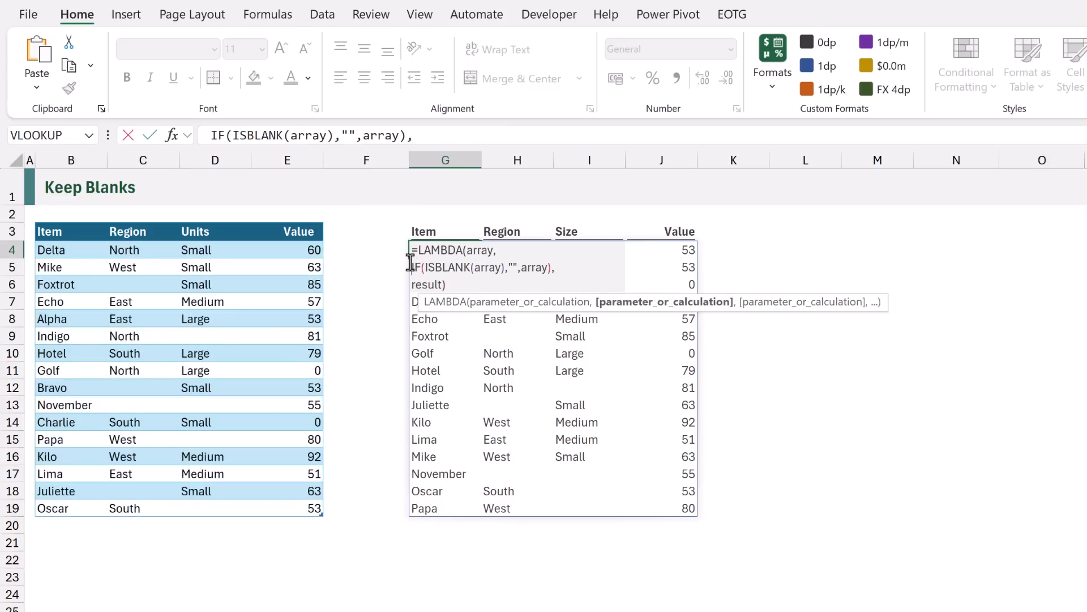
drag(447, 285, 552, 267)
key(Delete)
text())
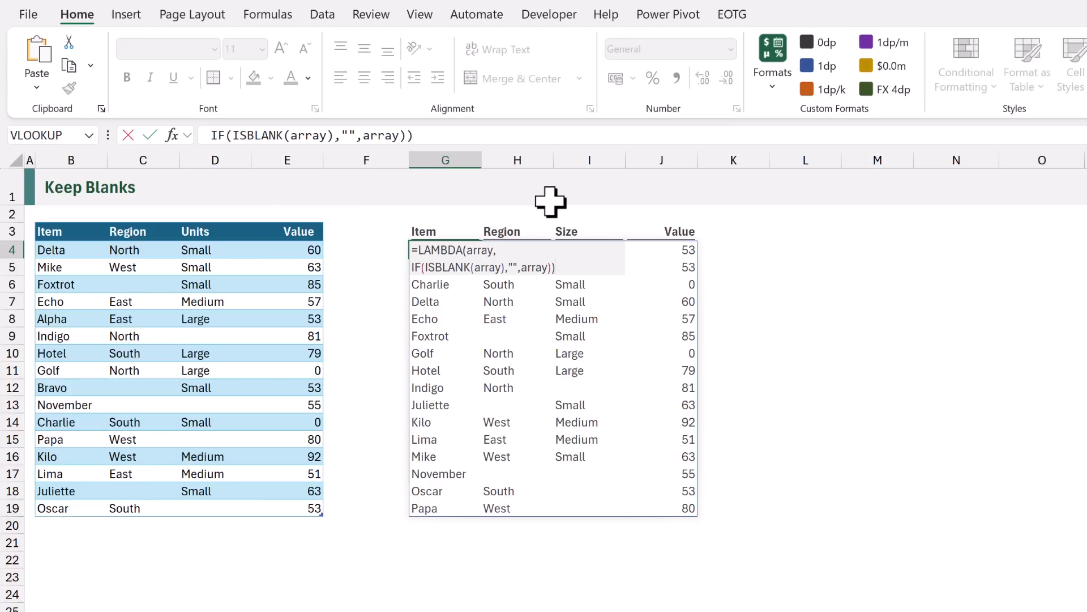
- Call the LAMBDA on the sorted Data table by appending (SORT(Data)) and enter the formula
text((SORT()
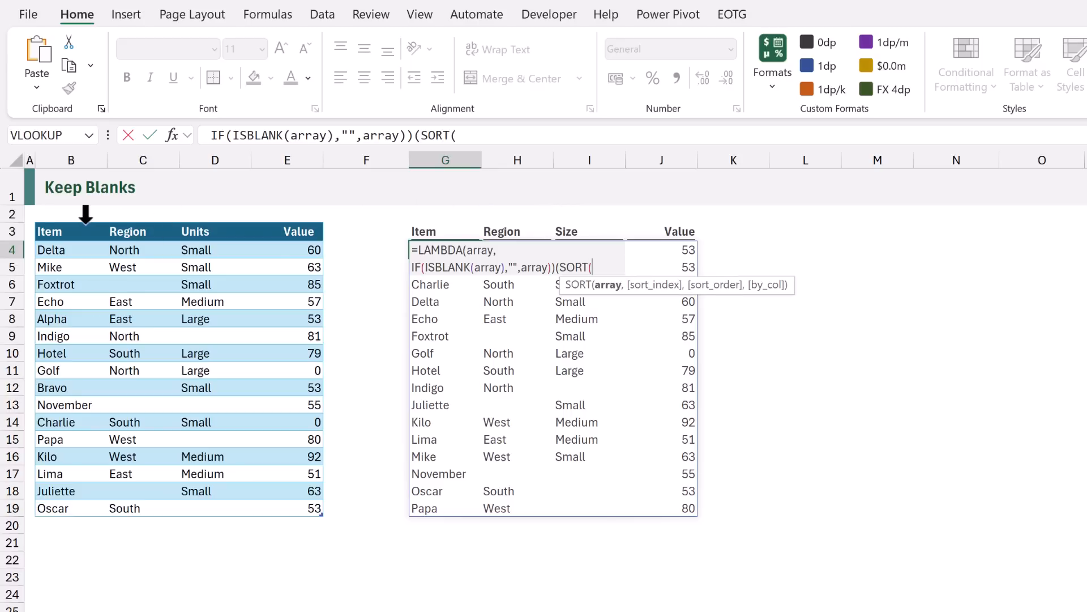
click(37, 224)
text()))
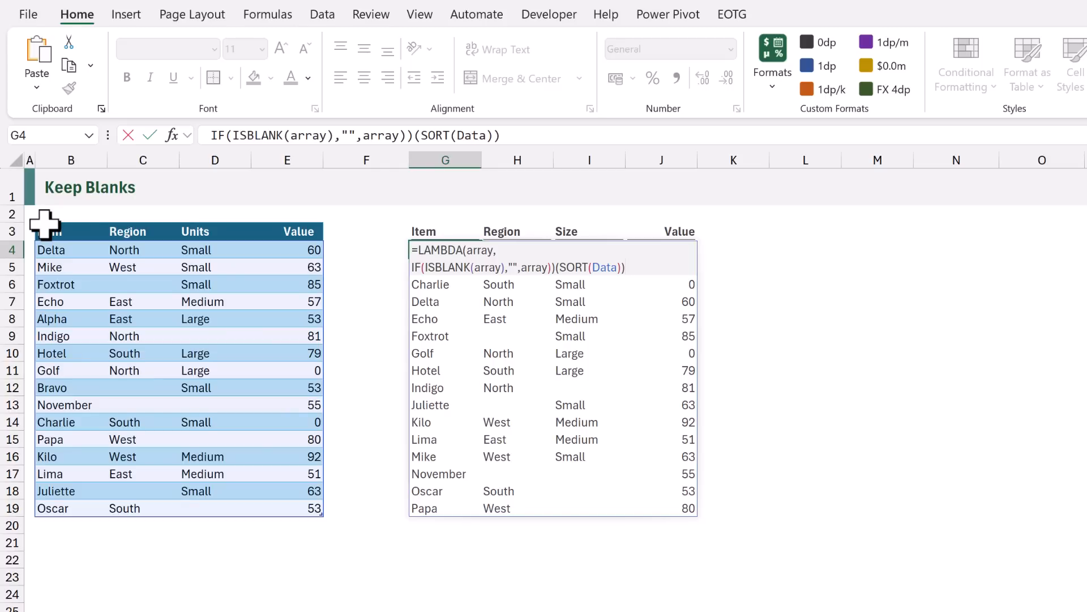
key(ctrl+Return)
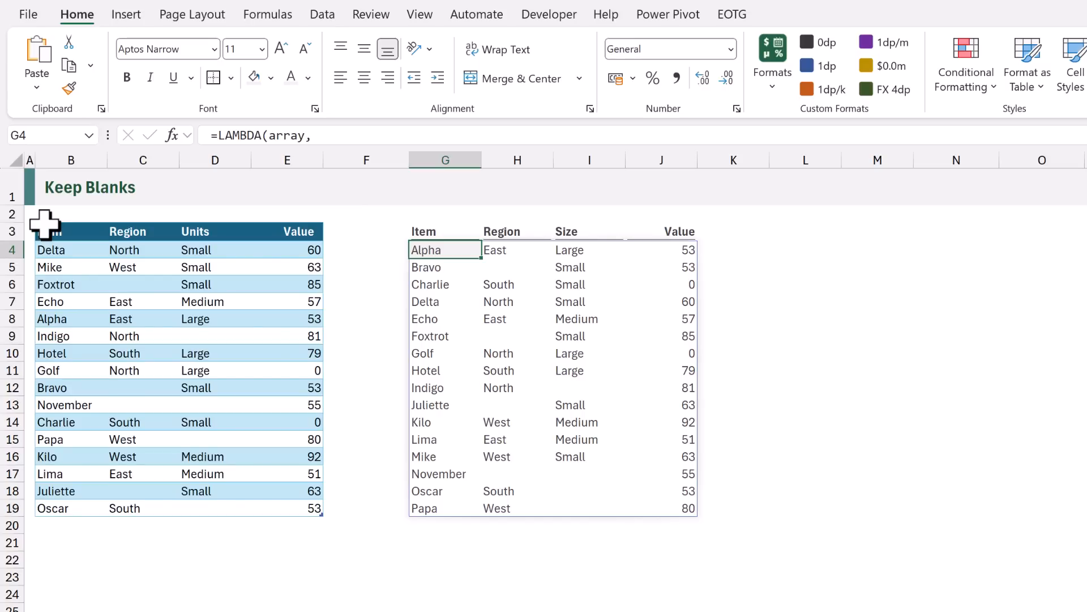
- Copy the LAMBDA portion of G4's formula, leaving out the SORT(Data) call, and exit editing
key(F2)
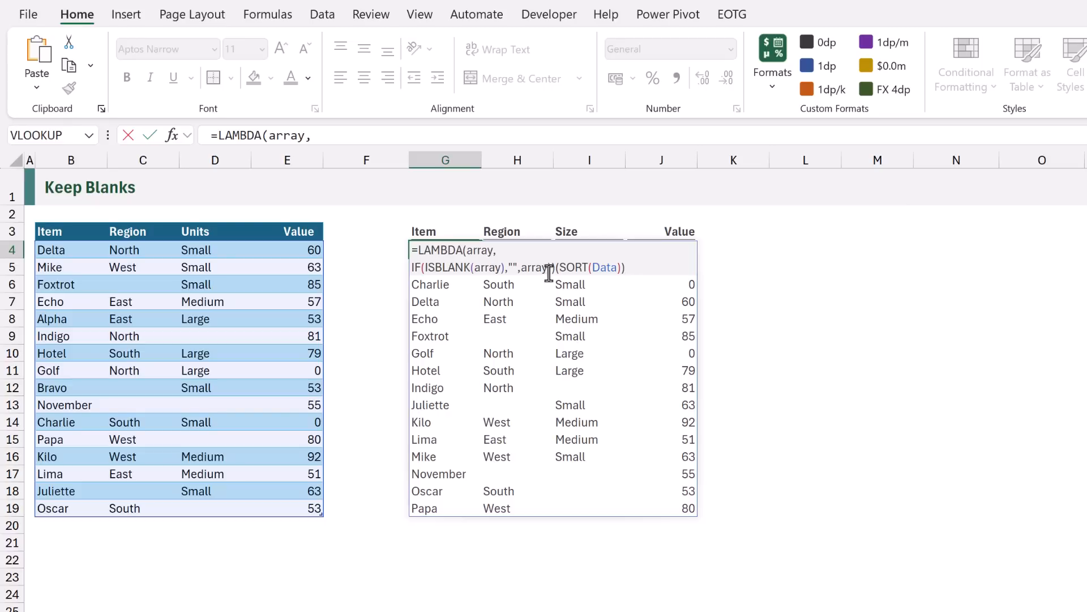
drag(555, 268, 402, 245)
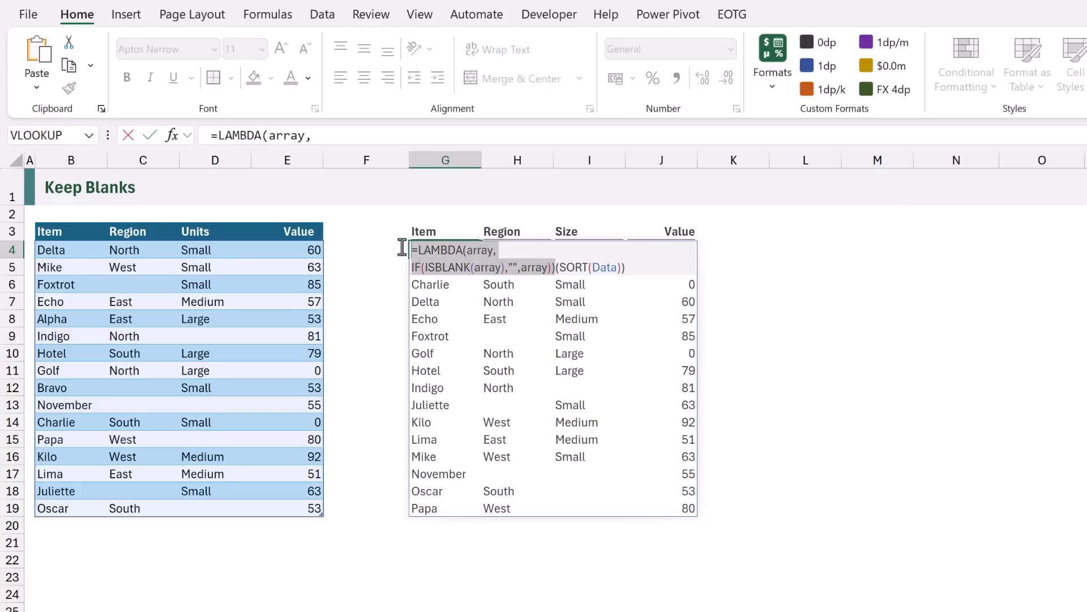
key(ctrl+c)
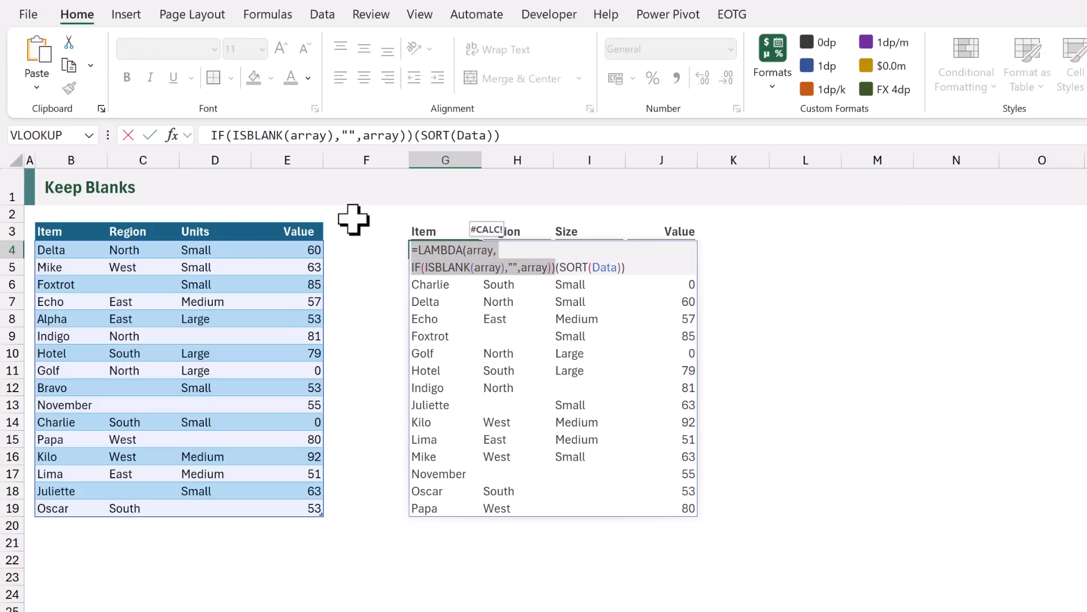
key(Escape)
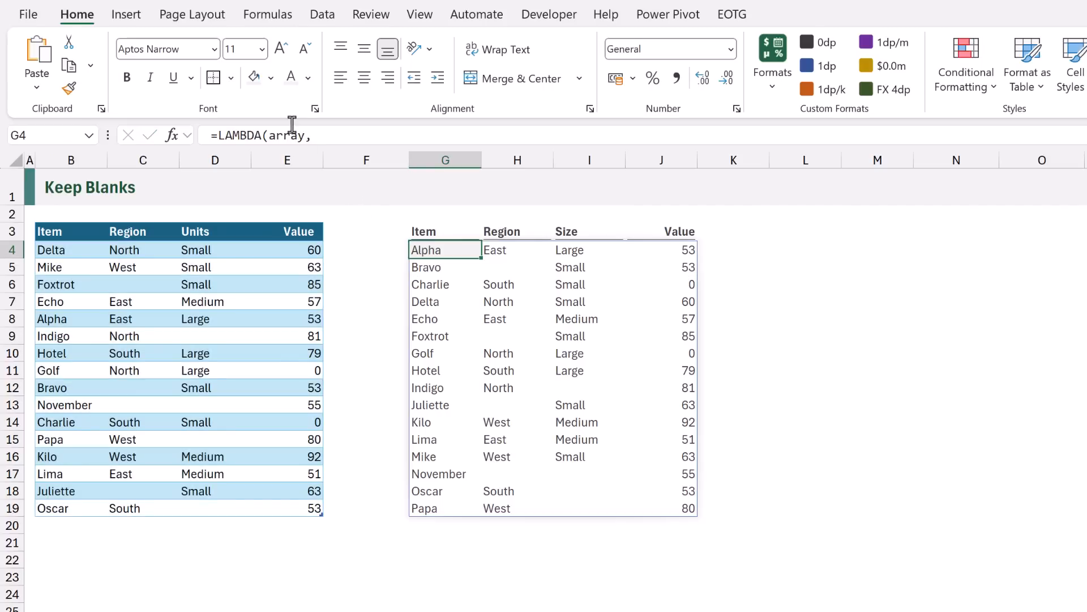
- Define a new workbook name KEEPBLANK that refers to the copied LAMBDA formula
click(266, 16)
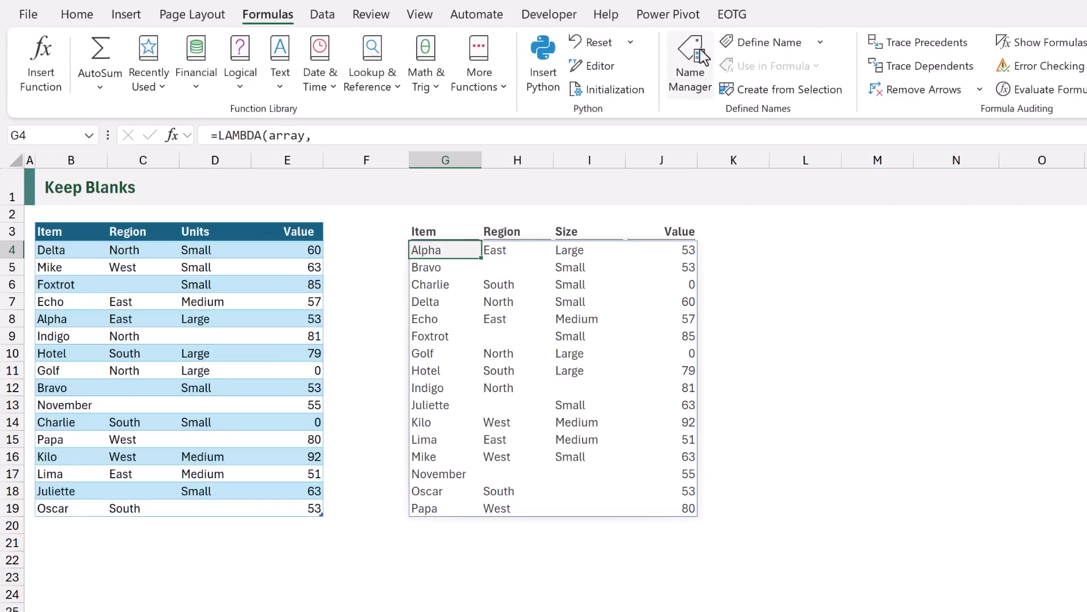
click(744, 43)
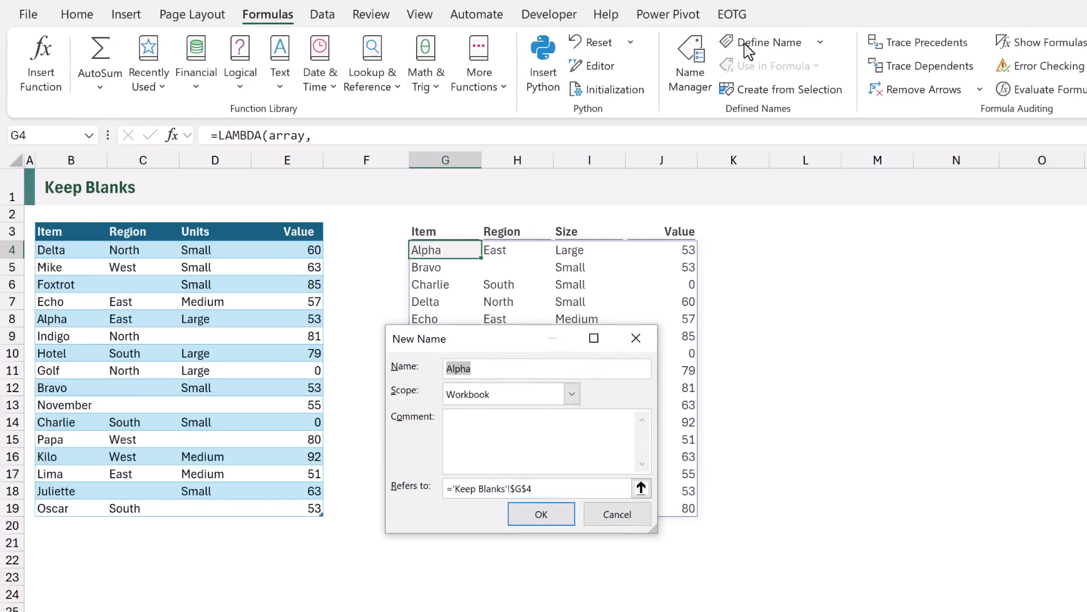
text(KEEPBLANK)
key(Tab)
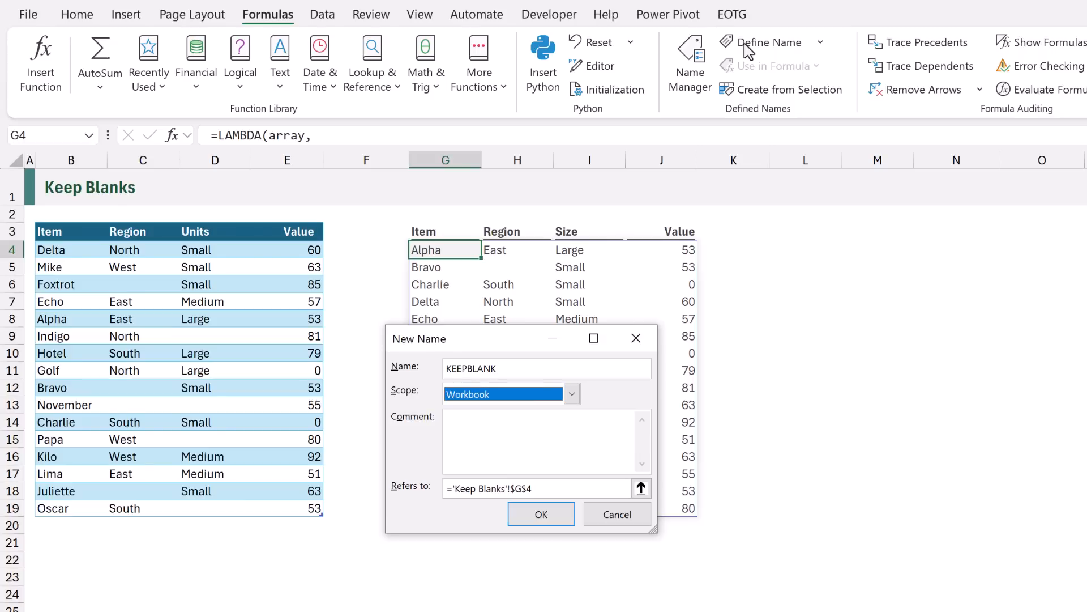
key(Tab)
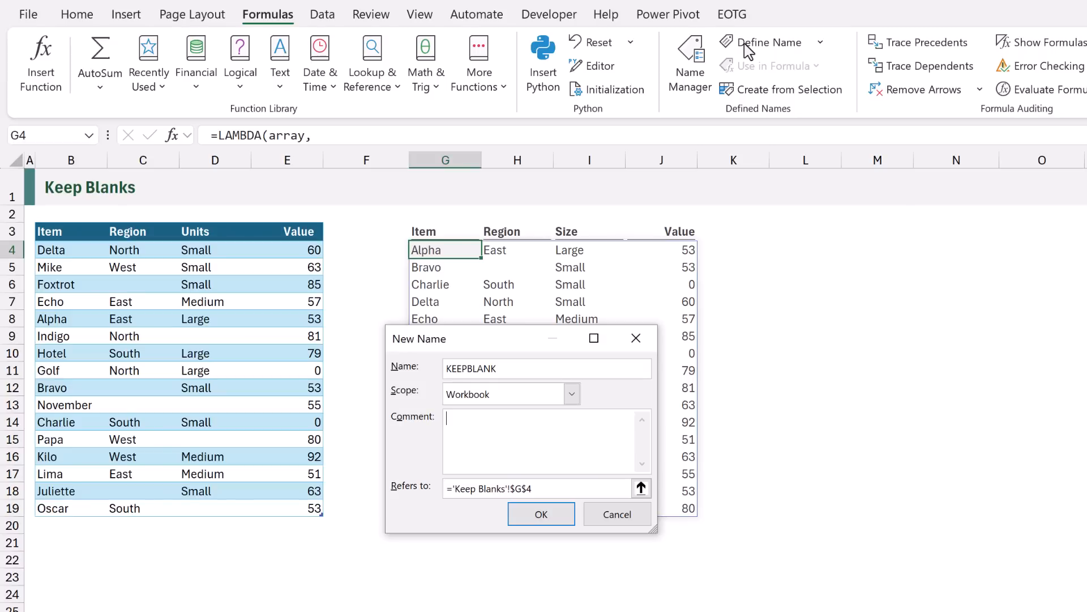
key(Tab)
key(ctrl+v)
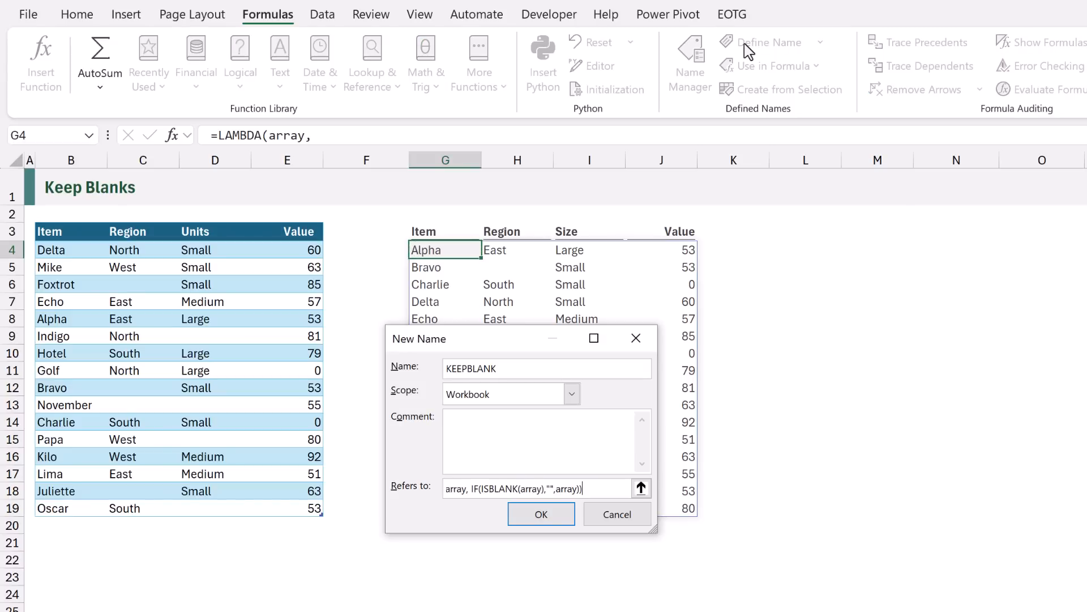
click(540, 515)
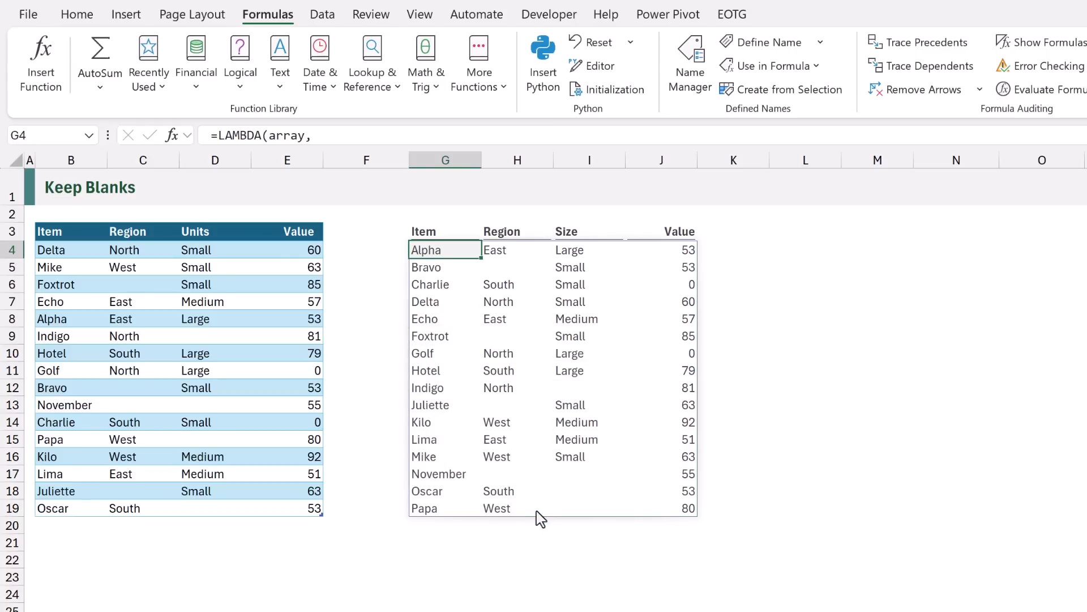
- Replace G4's formula with =SORT(Data) referencing the Data table
text(=SORT()
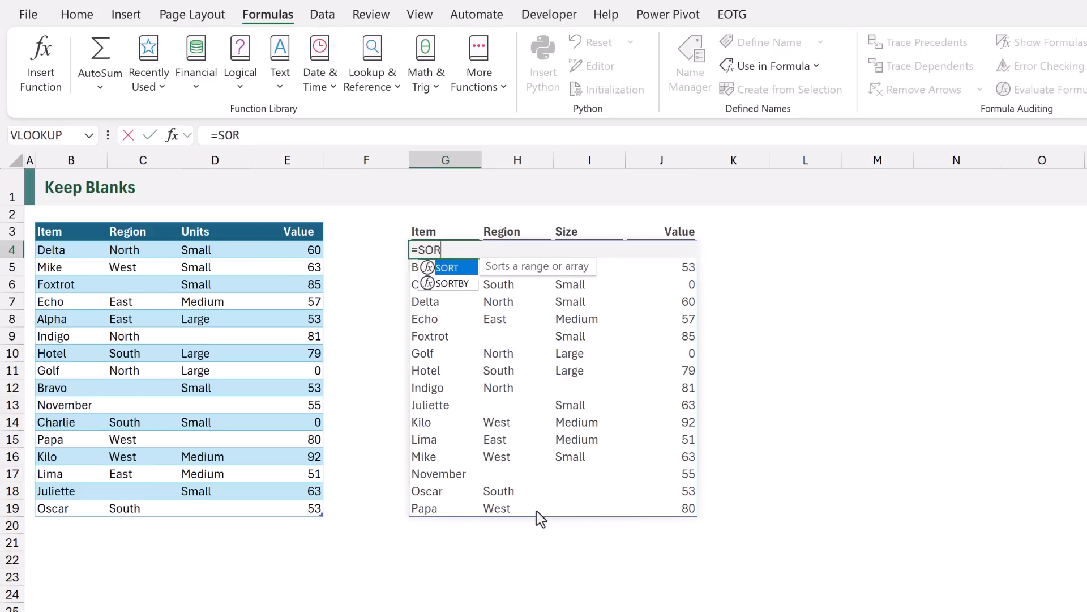
click(41, 227)
key(ctrl+Return)
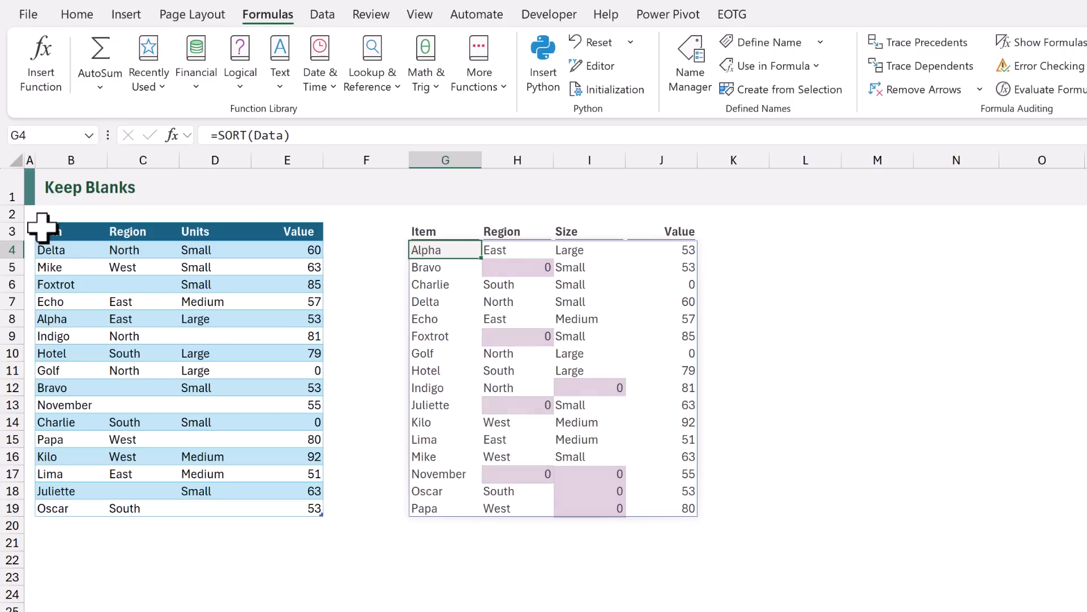
- Wrap SORT(Data) in the KEEPBLANK function in G4 and enter the formula
key(F2)
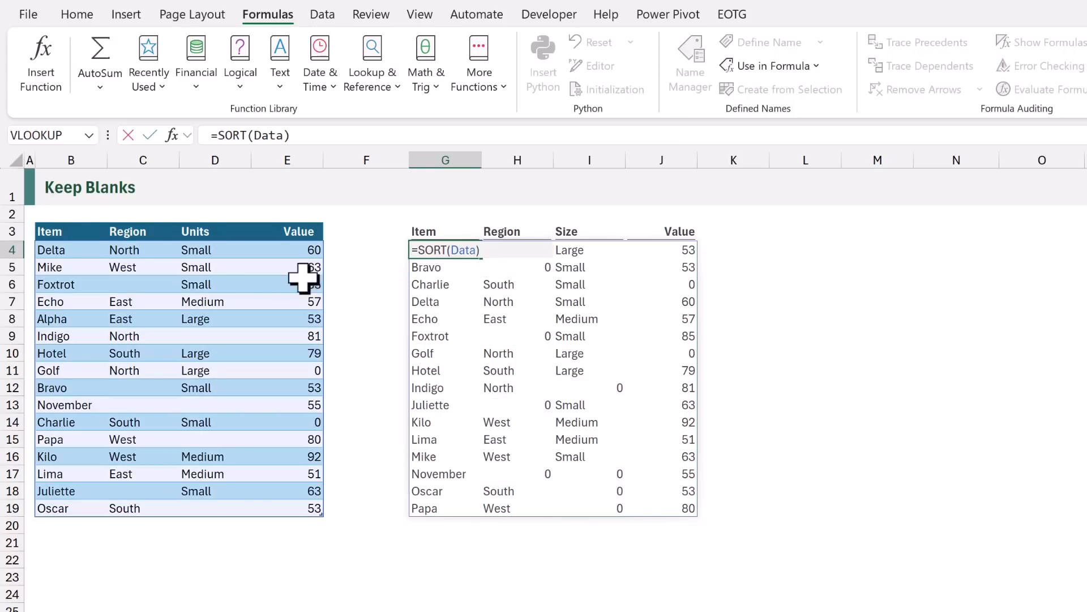
click(419, 251)
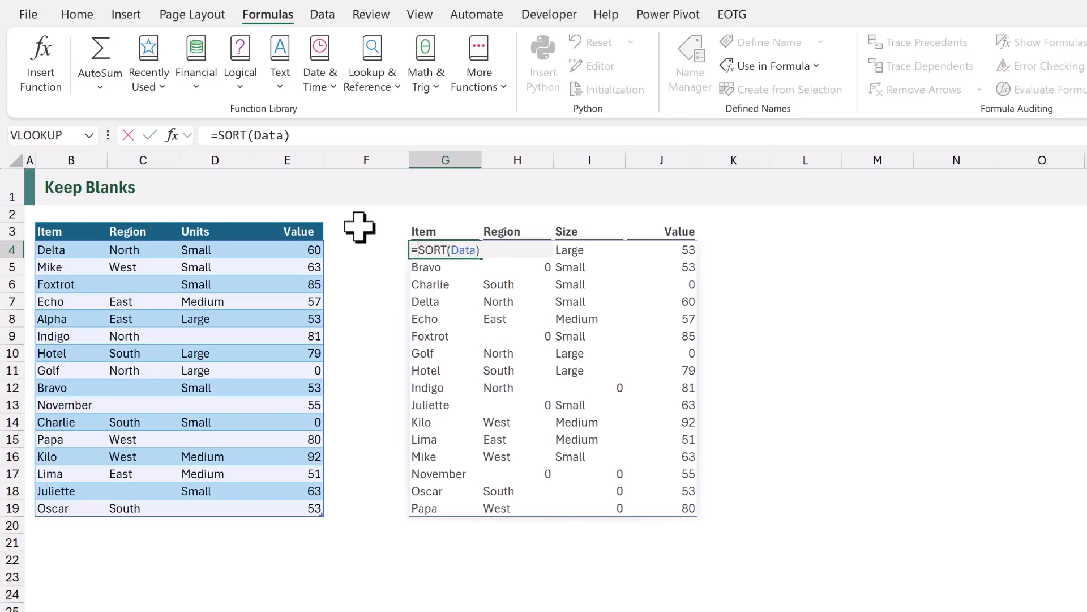
text(KEEPBLANK)
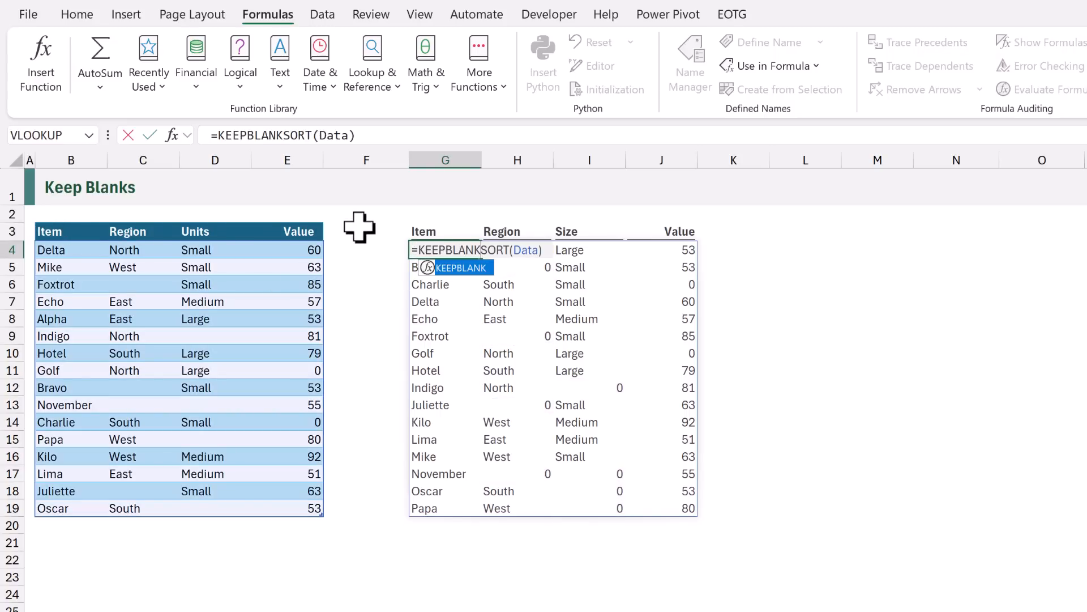
text(()
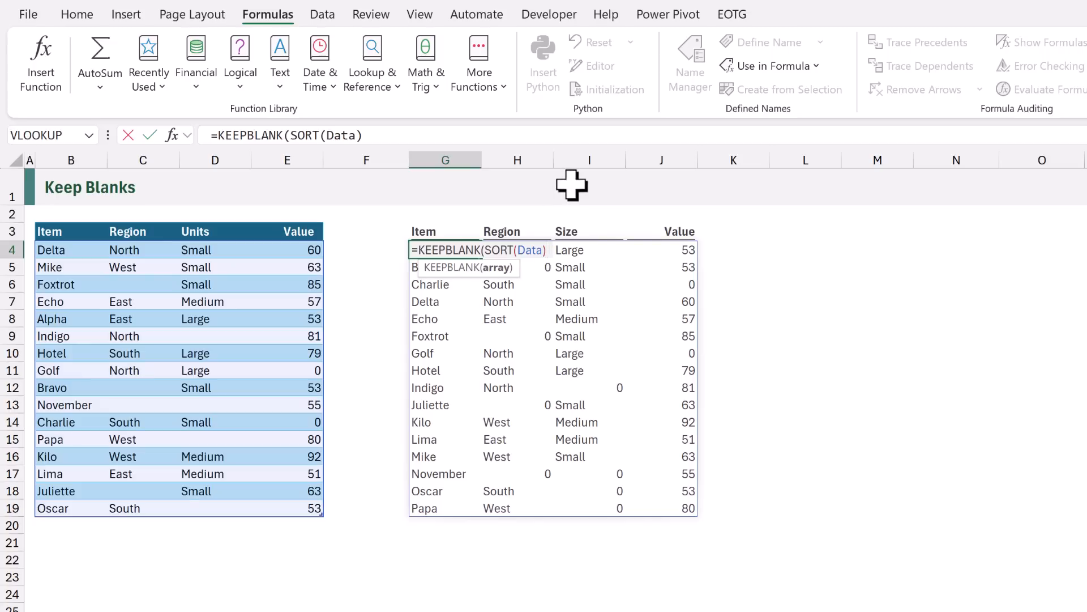
text())
key(ctrl+Return)
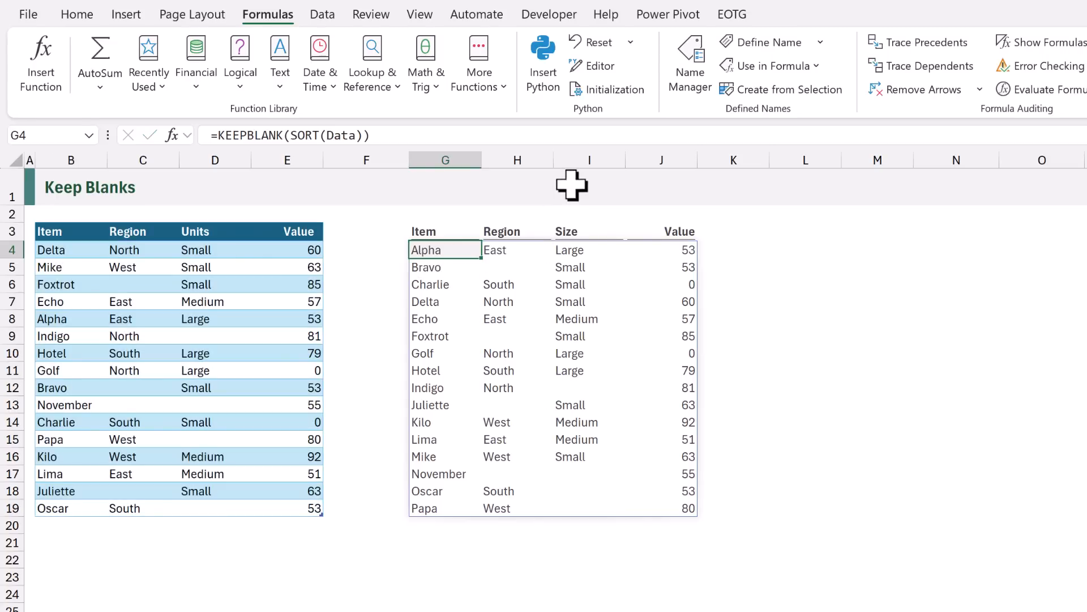